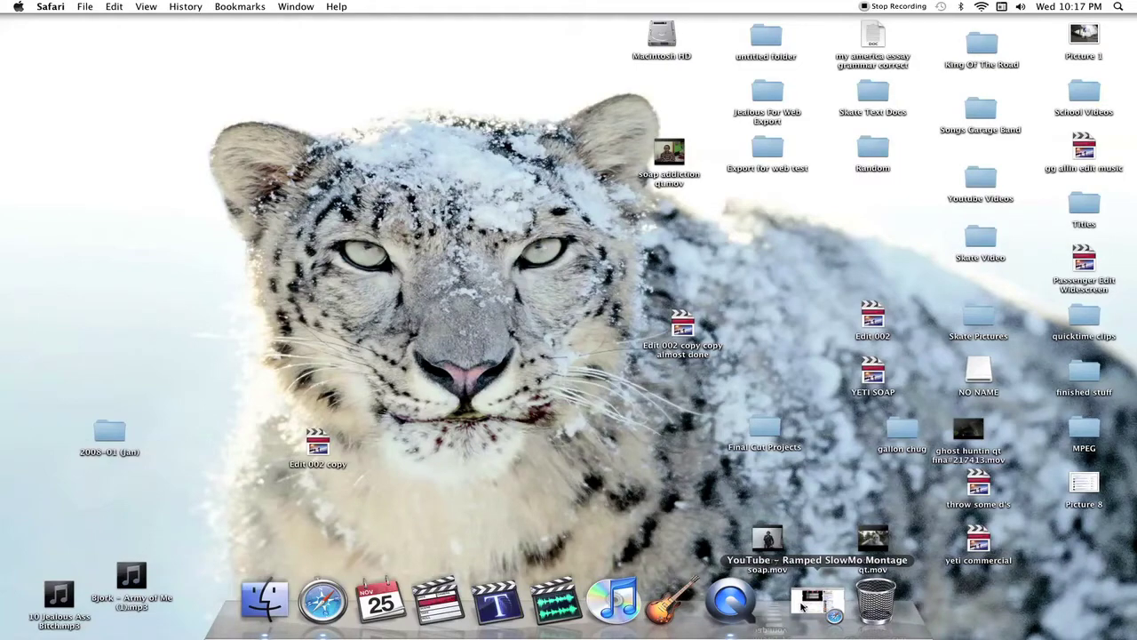
- Restore the minimized Ramped SlowMo Montage video page, play the opening seconds and pause it
{"action": "left_click", "coordinate": [803, 605]}
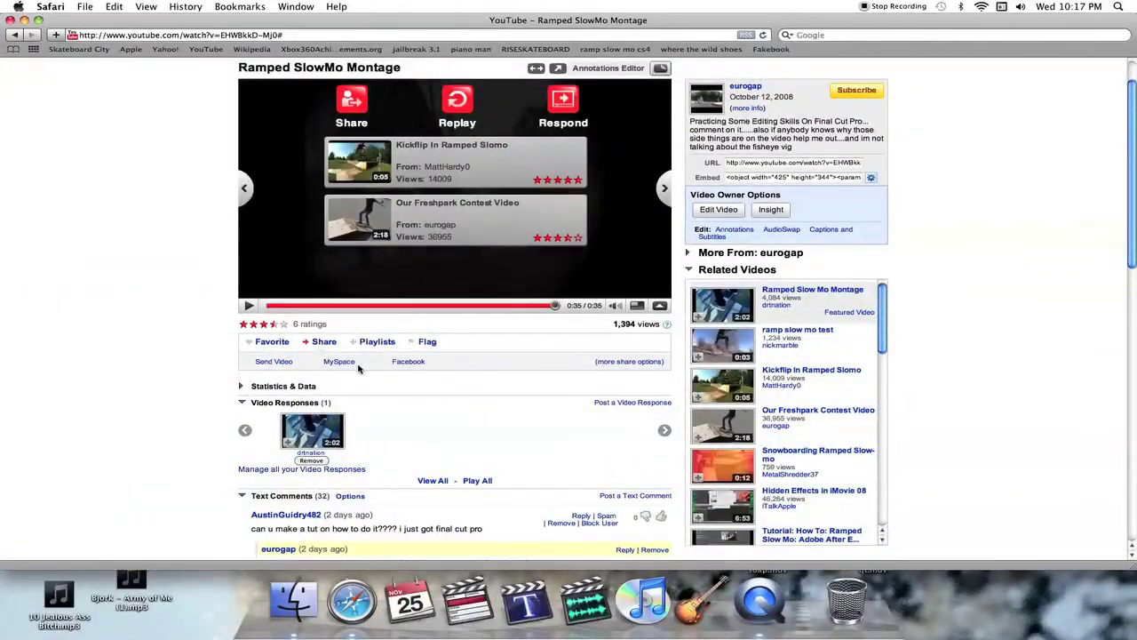
{"action": "left_click", "coordinate": [249, 306]}
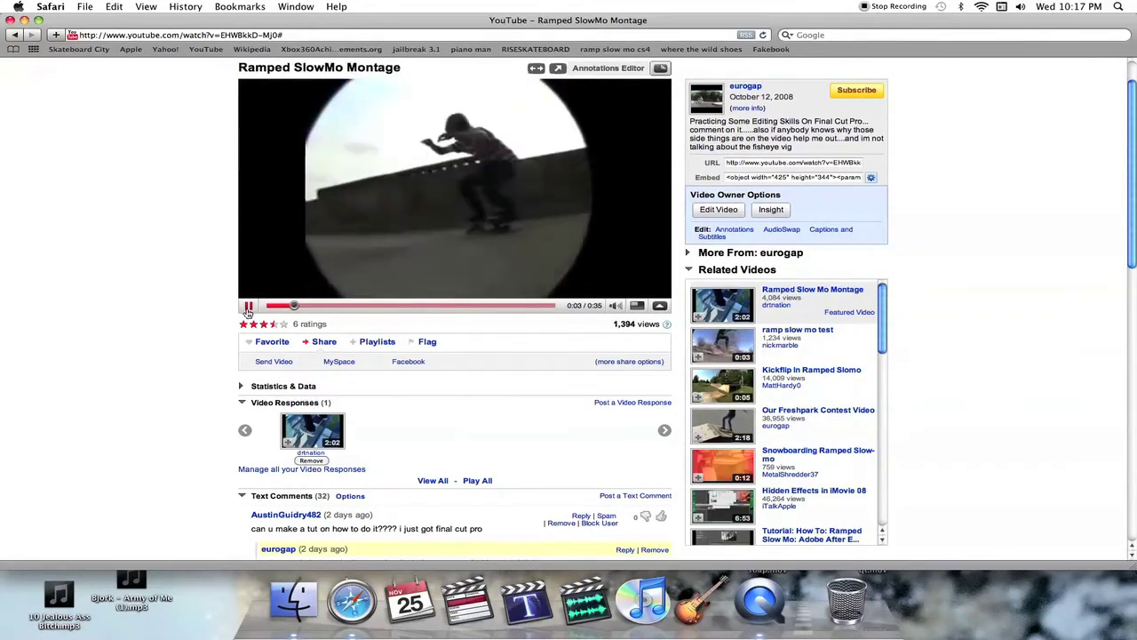
{"action": "left_click", "coordinate": [249, 307]}
- Read the text comments below the montage video, return to the top of the page and minimize the browser window
{"action": "scroll", "coordinate": [238, 330], "scroll_direction": "down", "scroll_amount": 3}
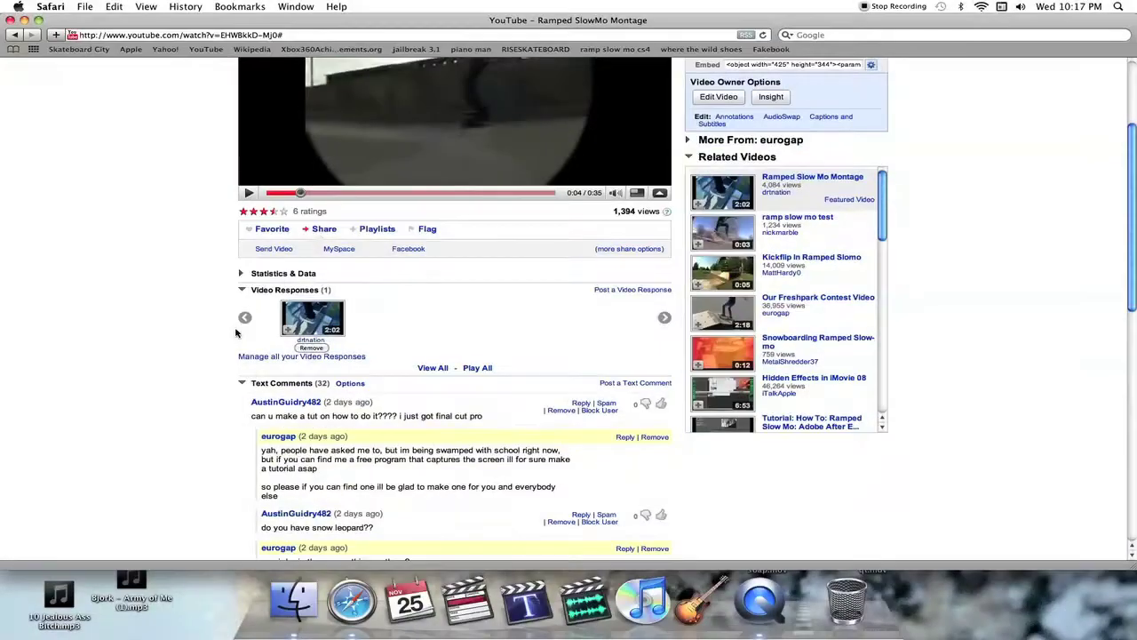
{"action": "scroll", "coordinate": [233, 339], "scroll_direction": "down", "scroll_amount": 1}
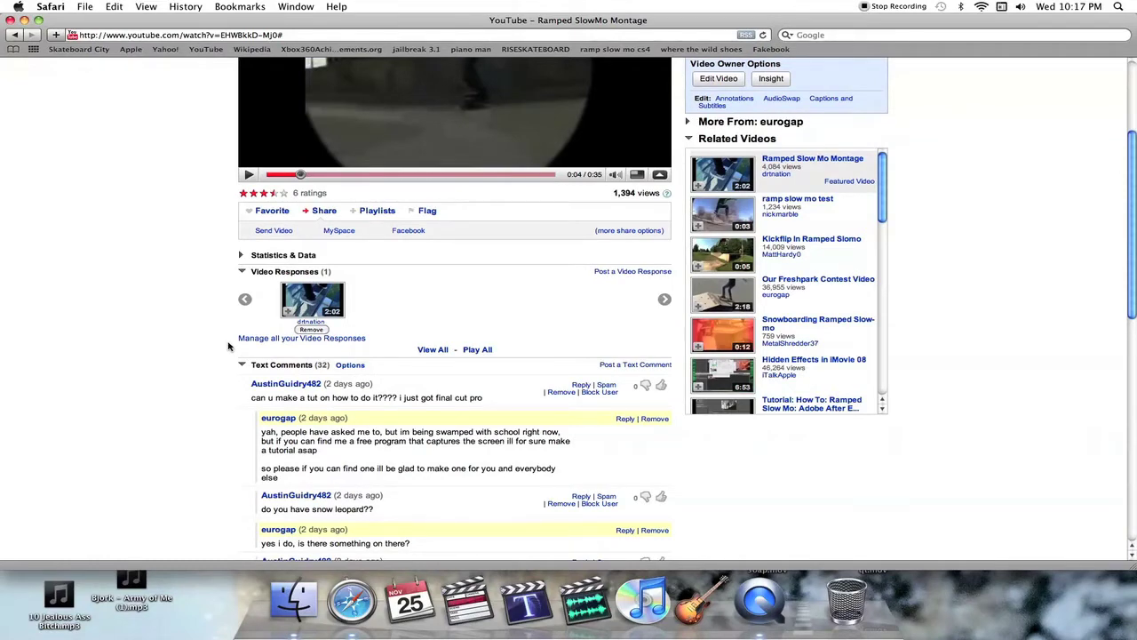
{"action": "scroll", "coordinate": [227, 346], "scroll_direction": "down", "scroll_amount": 2}
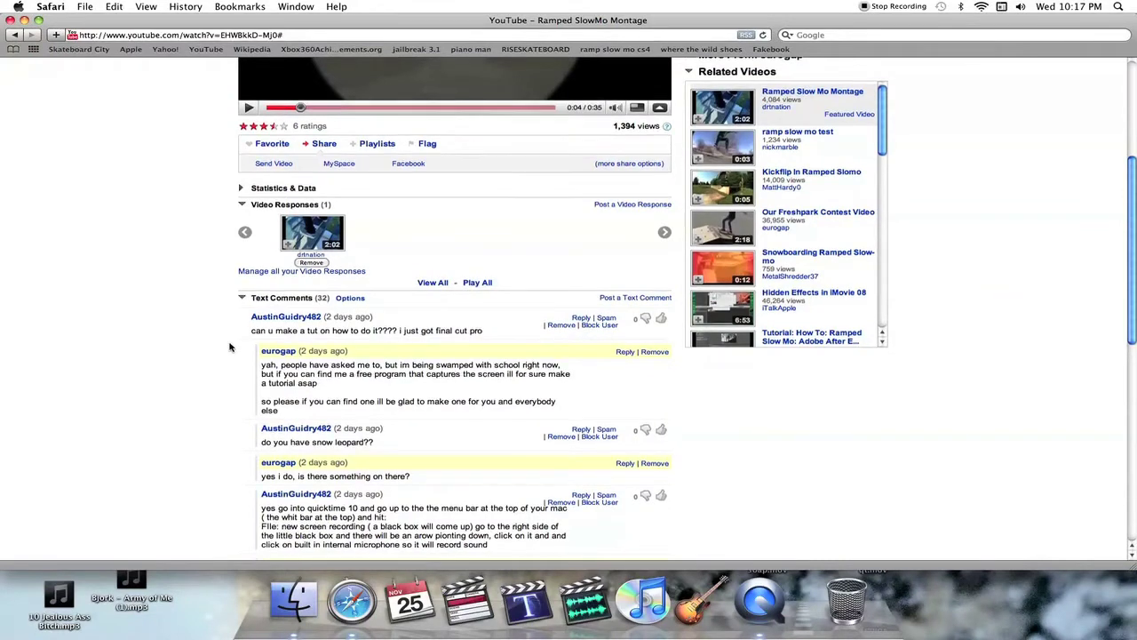
{"action": "scroll", "coordinate": [229, 349], "scroll_direction": "up", "scroll_amount": 3}
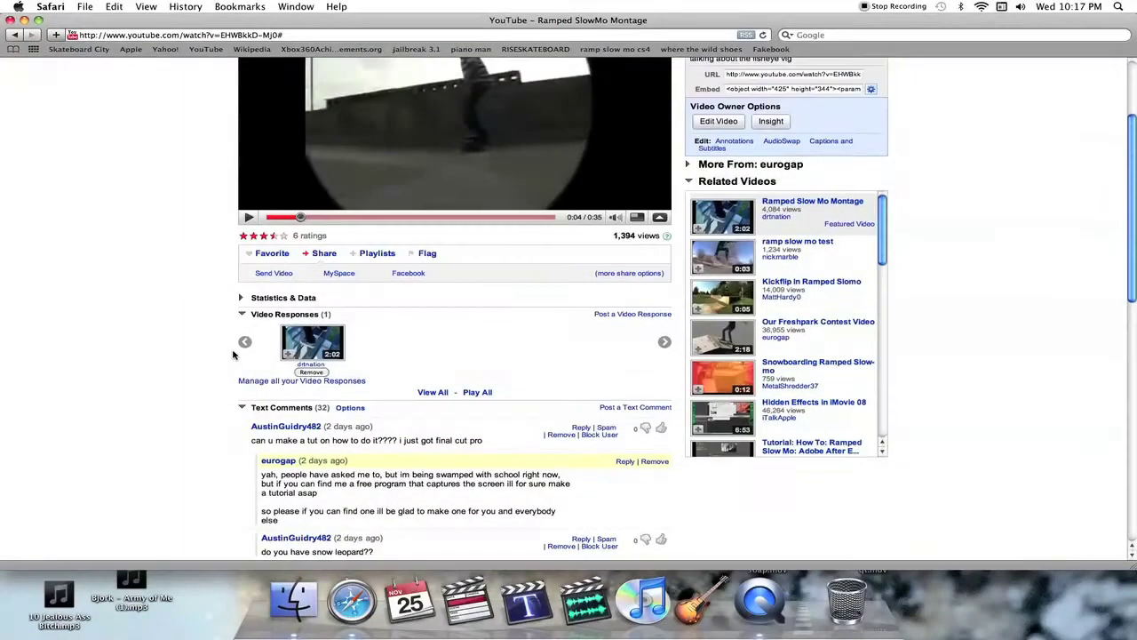
{"action": "scroll", "coordinate": [233, 354], "scroll_direction": "up", "scroll_amount": 4}
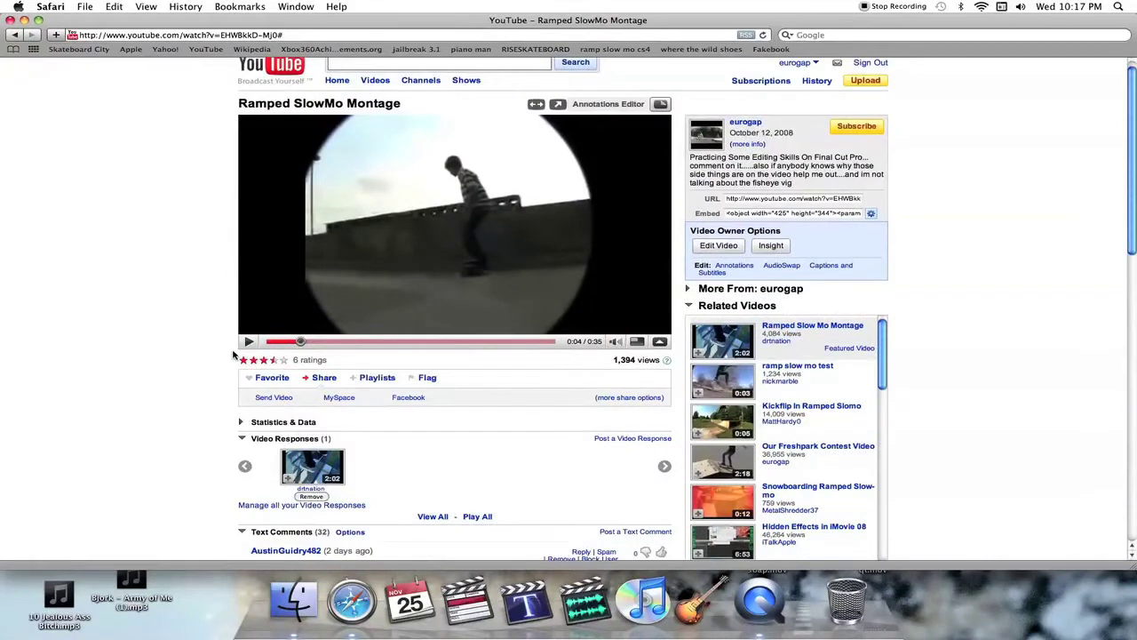
{"action": "scroll", "coordinate": [234, 356], "scroll_direction": "up", "scroll_amount": 1}
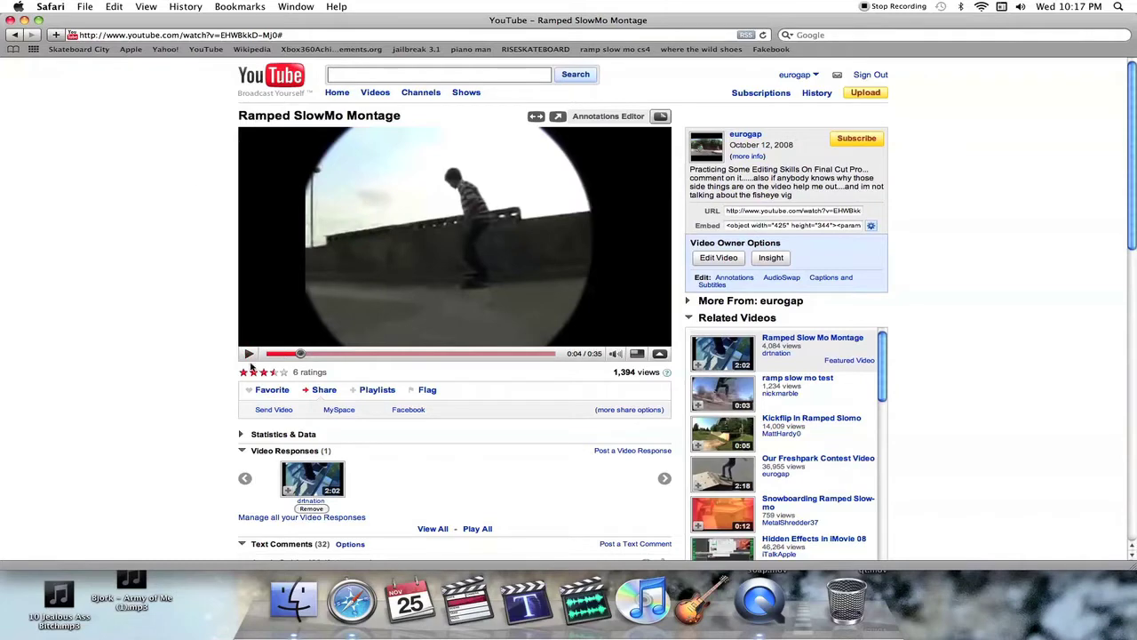
{"action": "left_click", "coordinate": [24, 21]}
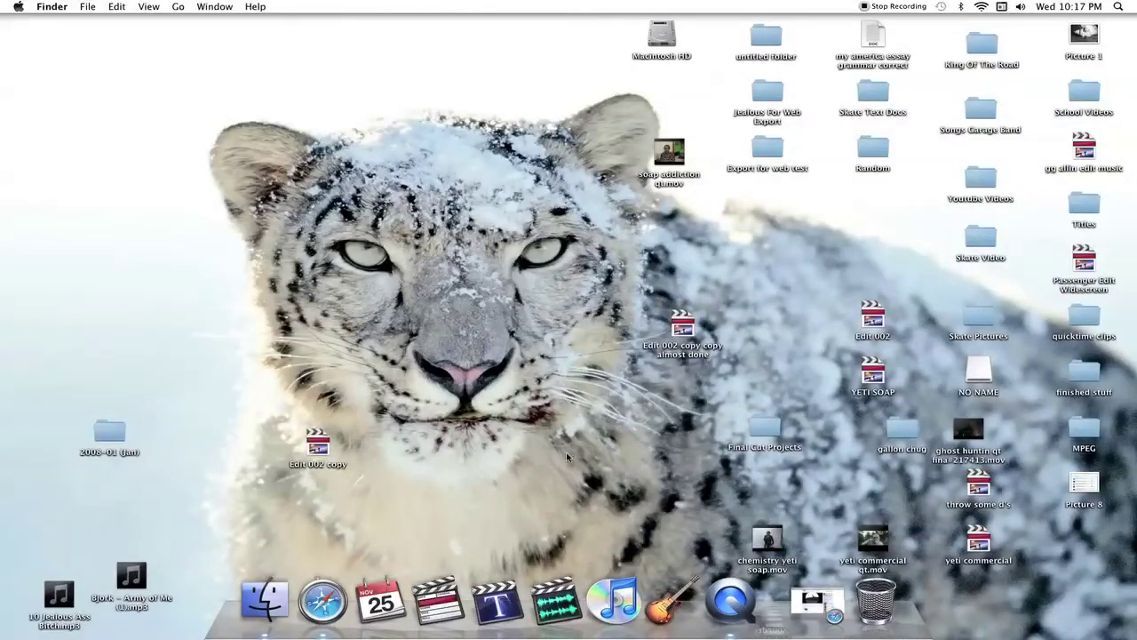
- Open Final Cut Pro and continue without the missing external A/V device
{"action": "left_click", "coordinate": [425, 599]}
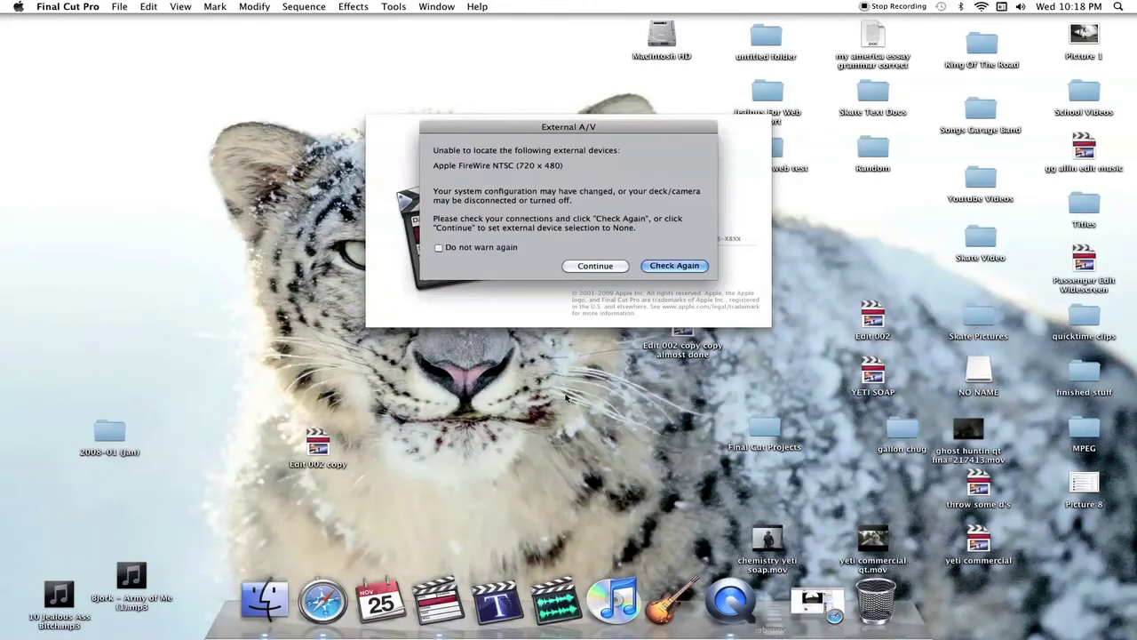
{"action": "left_click", "coordinate": [602, 266]}
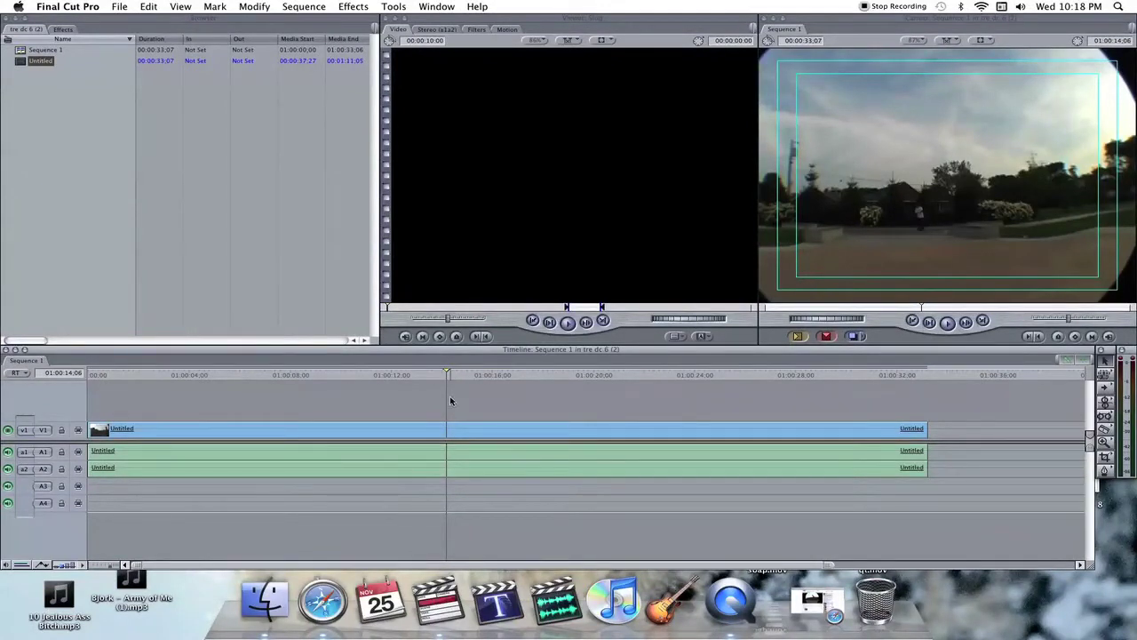
- Scrub the skate clip in Sequence 1 back to 01:00:02:09 and play it through the trick to review the footage
{"action": "left_click_drag", "start_coordinate": [391, 375], "coordinate": [351, 376]}
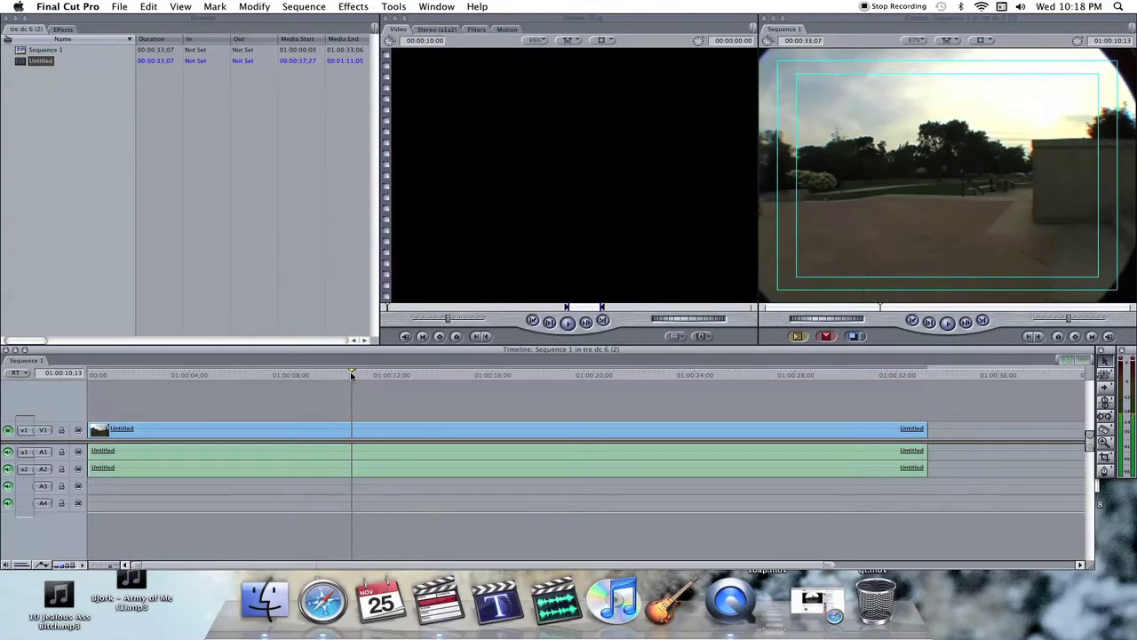
{"action": "left_click_drag", "start_coordinate": [341, 376], "coordinate": [146, 376]}
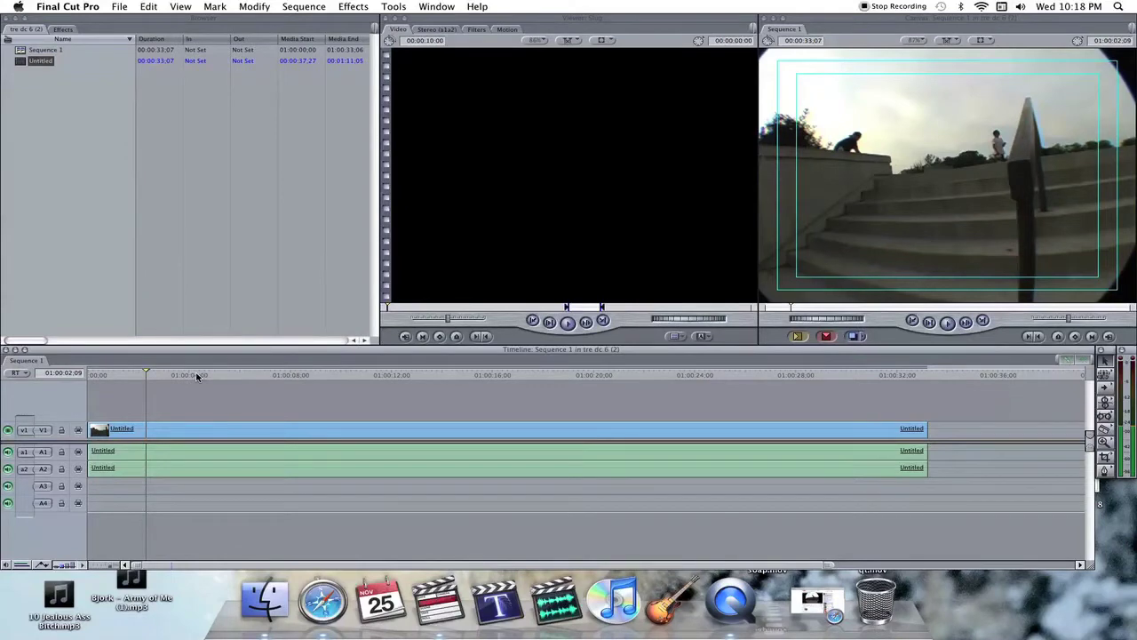
{"action": "key", "text": "space"}
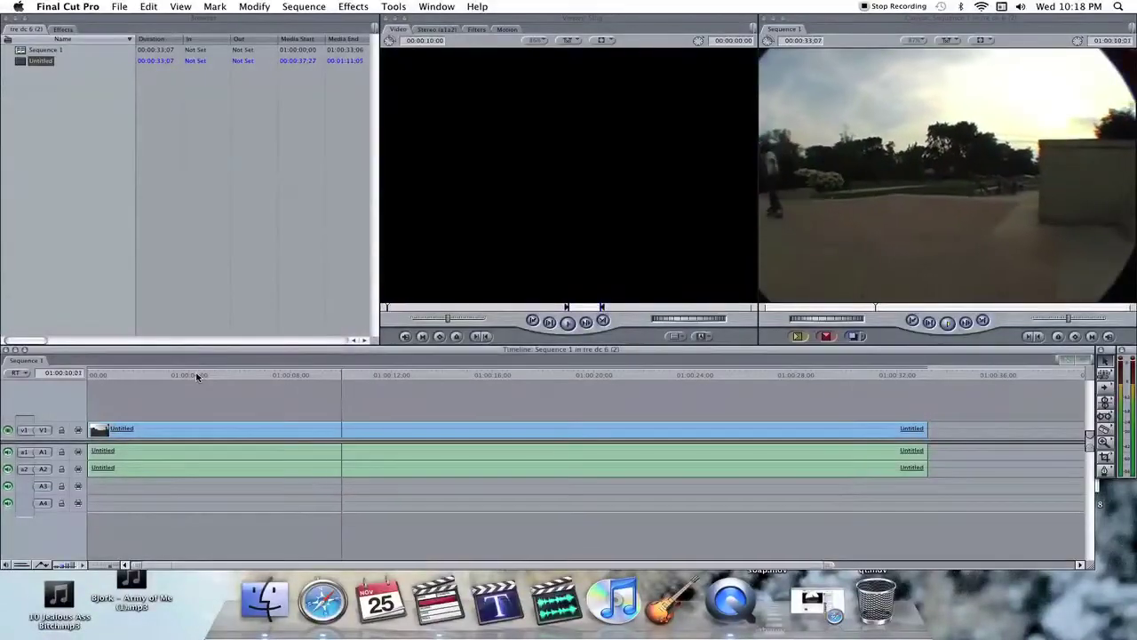
{"action": "key", "text": "space"}
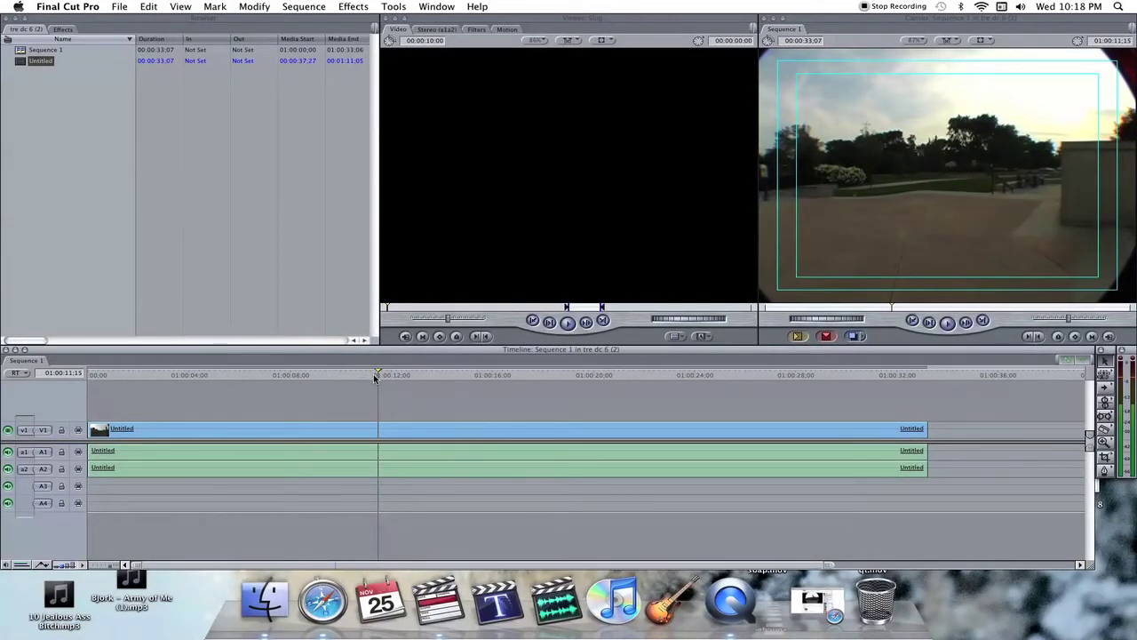
- Split the clip with the Razor Blade at 01:00:07:12, just before the skater jumps
{"action": "left_click_drag", "start_coordinate": [369, 380], "coordinate": [274, 372]}
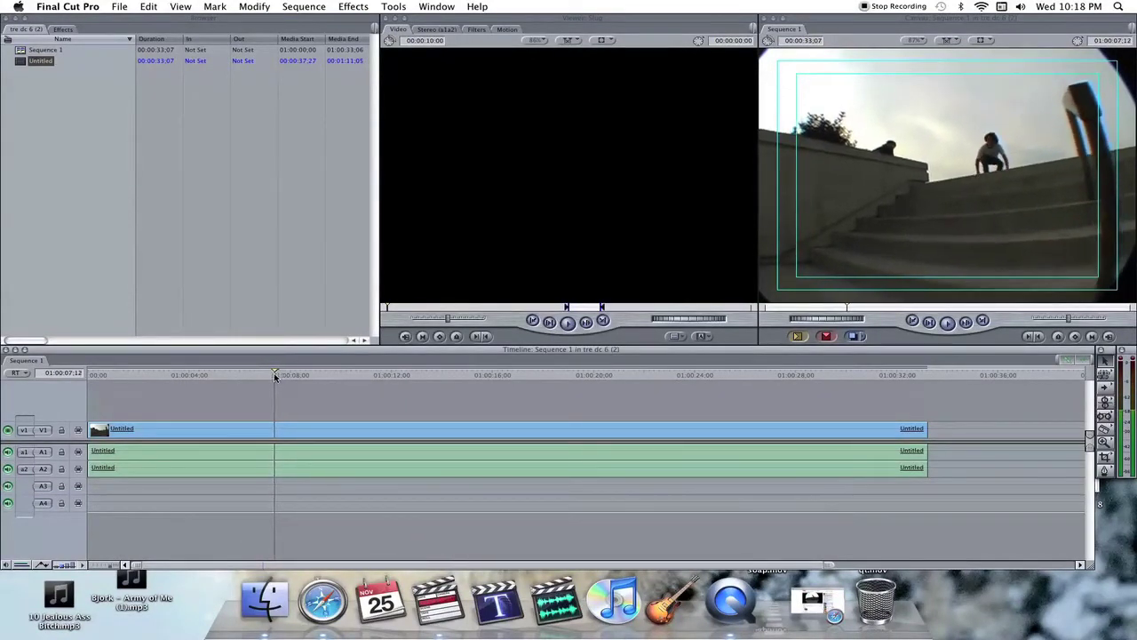
{"action": "key", "text": "b"}
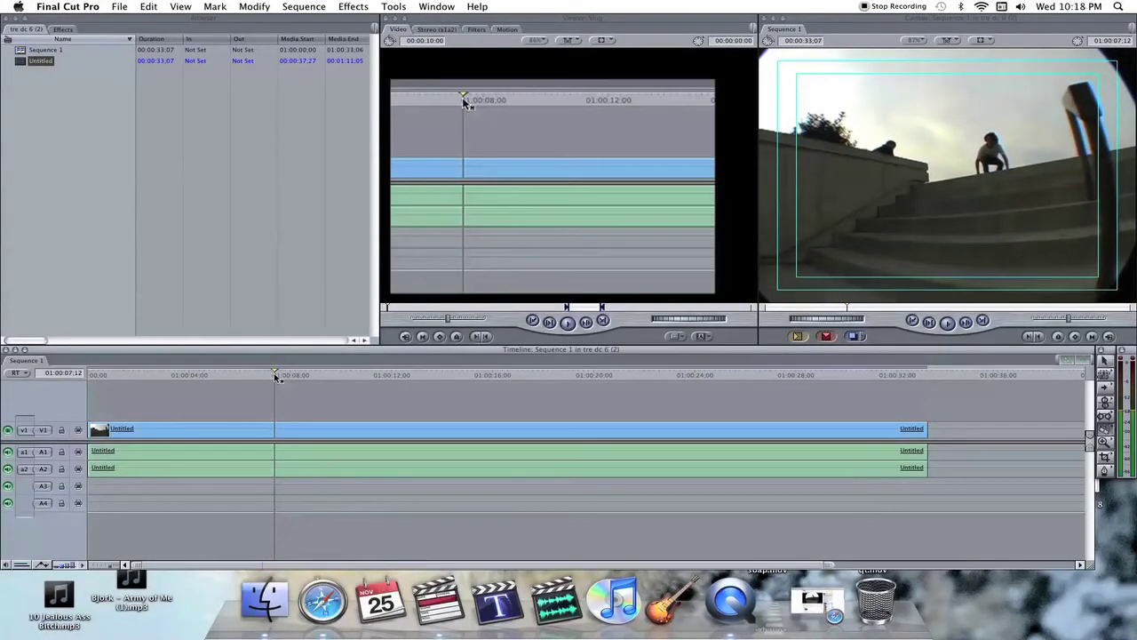
{"action": "left_click", "coordinate": [275, 429]}
- Find the frame after the landing at 01:00:08:23 and split the clip there
{"action": "mouse_move", "coordinate": [292, 376]}
{"action": "left_mouse_down"}
{"action": "mouse_move", "coordinate": [309, 377]}
{"action": "mouse_move", "coordinate": [276, 377]}
{"action": "left_mouse_up"}
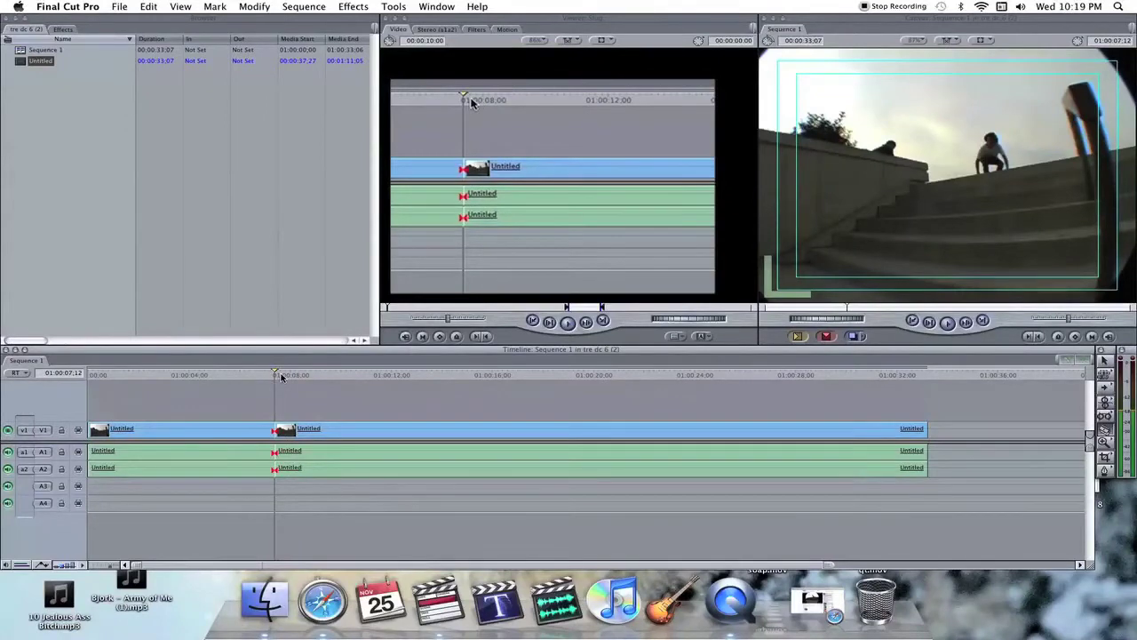
{"action": "left_click_drag", "start_coordinate": [281, 377], "coordinate": [281, 379]}
{"action": "left_click_drag", "start_coordinate": [279, 377], "coordinate": [309, 379]}
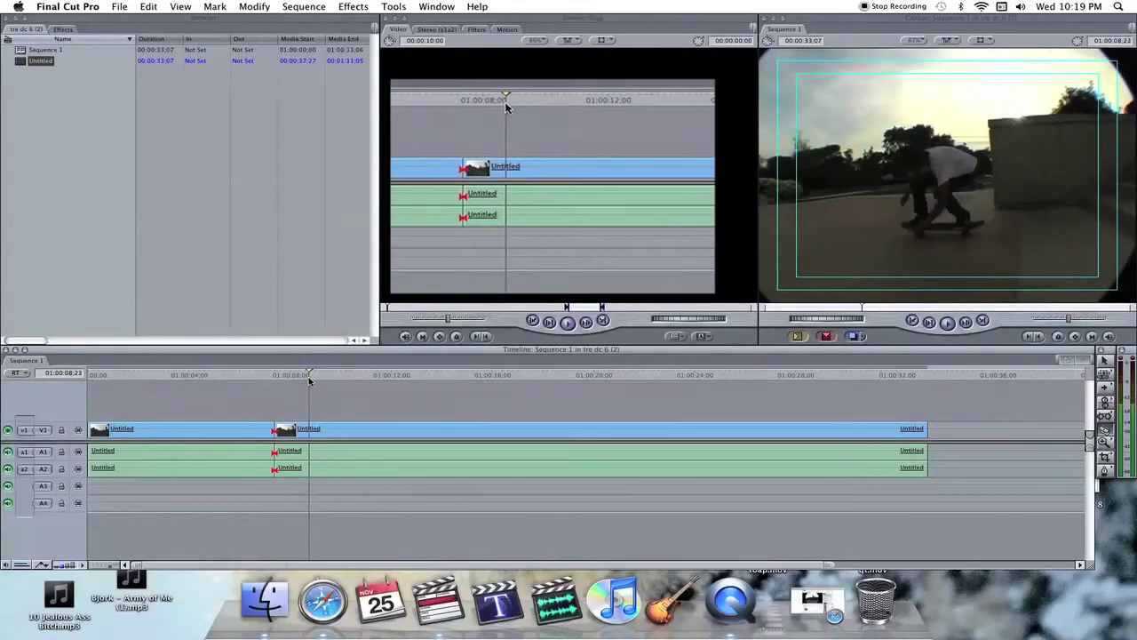
{"action": "left_click", "coordinate": [310, 430]}
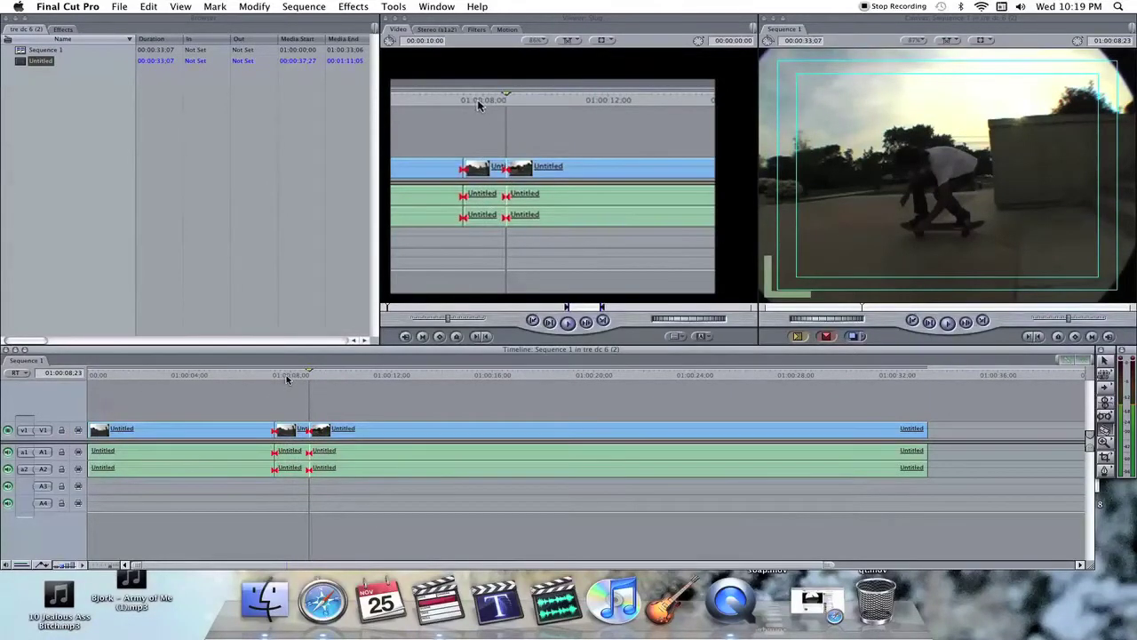
- Go back to the 01:00:07:12 cut and split the clip three frames after it, at 01:00:07:15
{"action": "left_click_drag", "start_coordinate": [286, 379], "coordinate": [279, 376]}
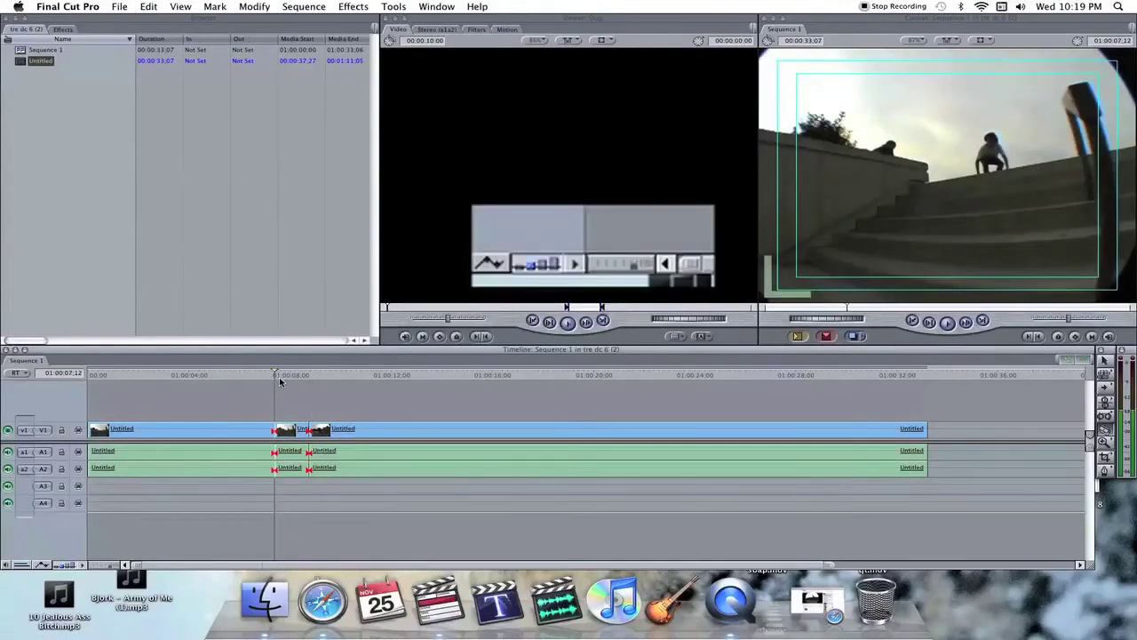
{"action": "left_click_drag", "start_coordinate": [110, 565], "coordinate": [92, 565]}
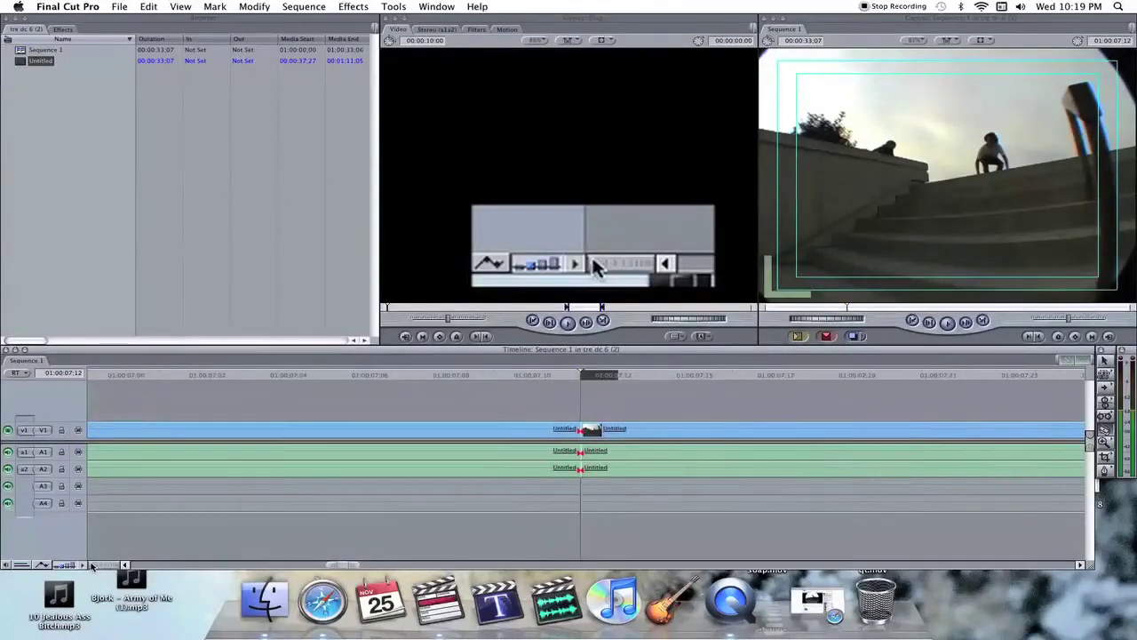
{"action": "scroll", "coordinate": [626, 525], "scroll_direction": "right", "scroll_amount": 4}
{"action": "scroll", "coordinate": [627, 525], "scroll_direction": "left", "scroll_amount": 1}
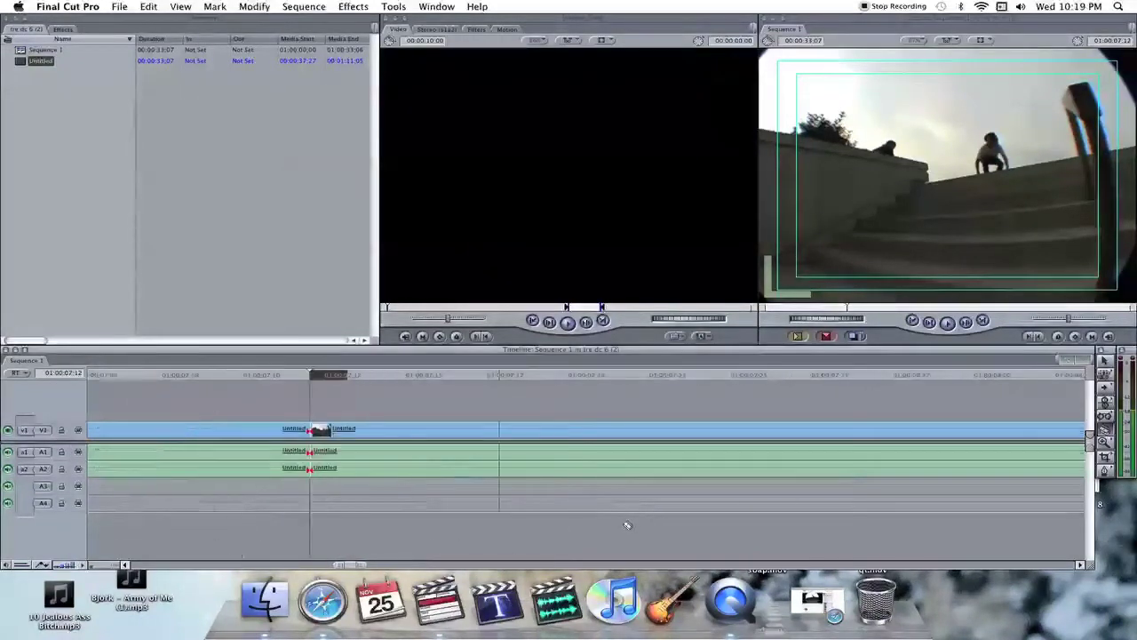
{"action": "left_click_drag", "start_coordinate": [590, 497], "coordinate": [382, 467]}
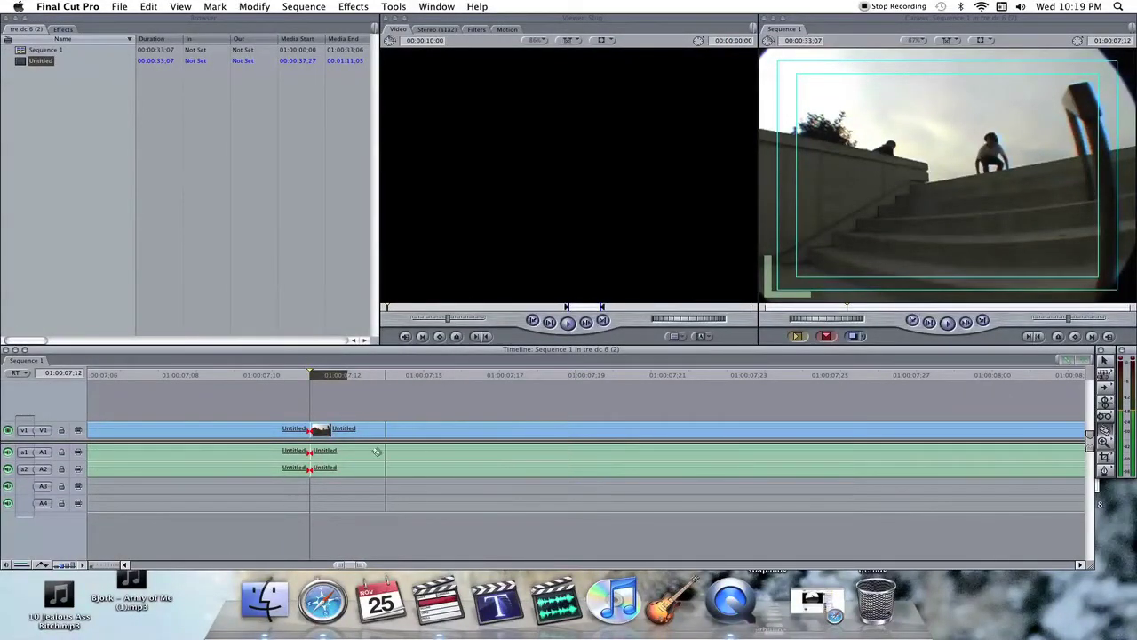
{"action": "key", "text": "Right"}
{"action": "key", "text": "Right"}
{"action": "key", "text": "Right"}
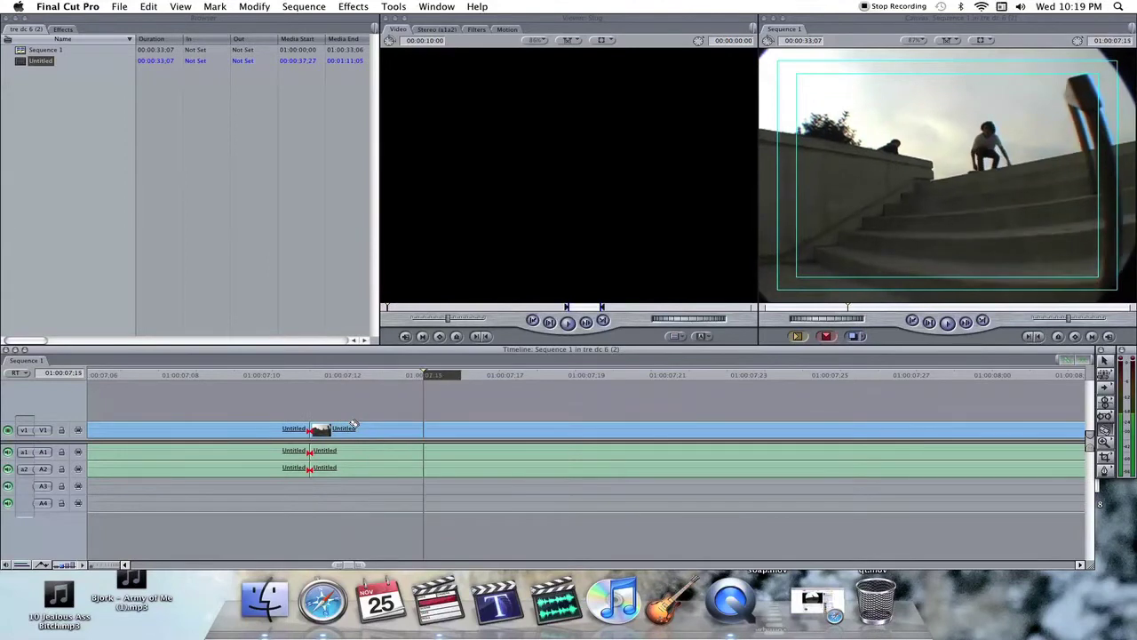
{"action": "left_click", "coordinate": [425, 440]}
- Advance three more frames and split the clip at 01:00:07:18
{"action": "scroll", "coordinate": [449, 452], "scroll_direction": "right", "scroll_amount": 2}
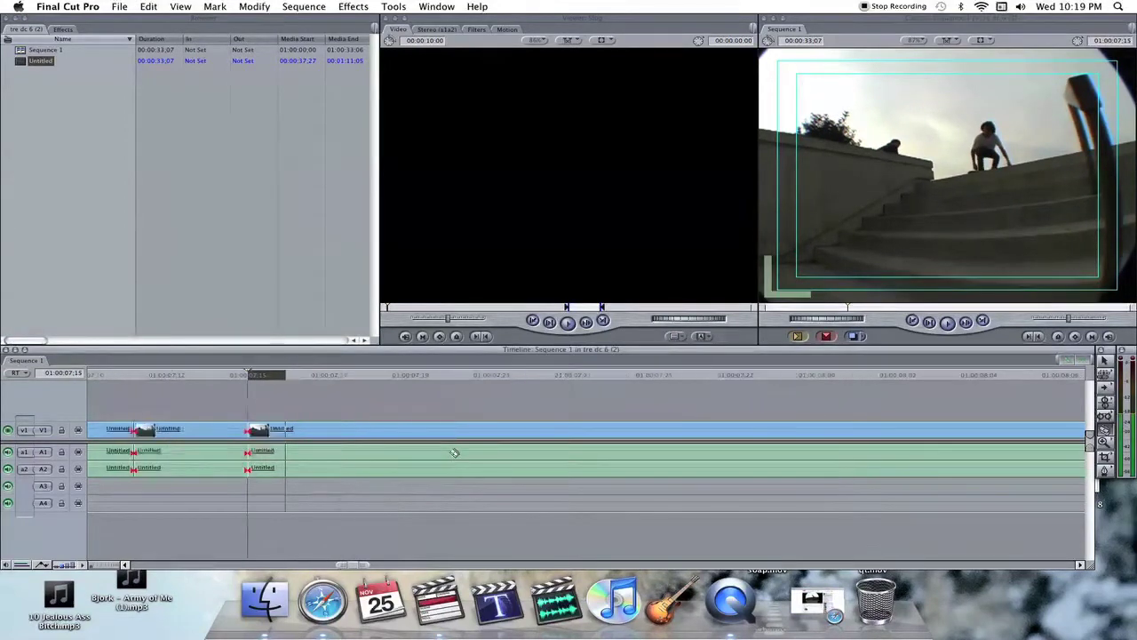
{"action": "key", "text": "Right"}
{"action": "key", "text": "Right"}
{"action": "key", "text": "Right"}
{"action": "left_click", "coordinate": [360, 429]}
- Add another cut three frames further on, at 01:00:07:21
{"action": "key", "text": "Right"}
{"action": "key", "text": "Right"}
{"action": "key", "text": "Right"}
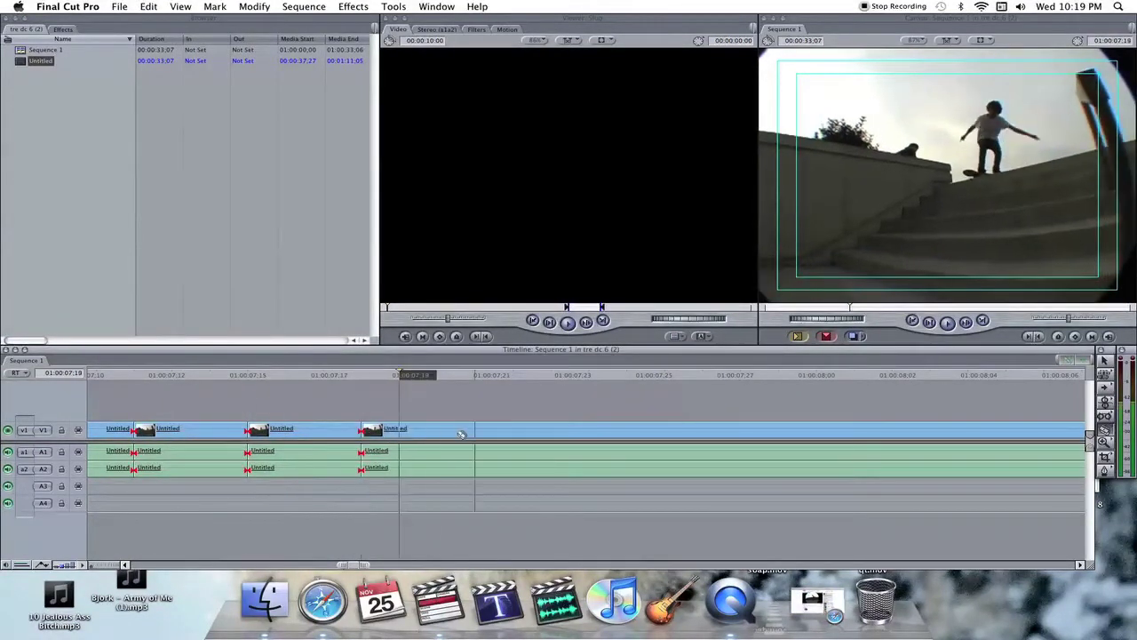
{"action": "left_click", "coordinate": [461, 426]}
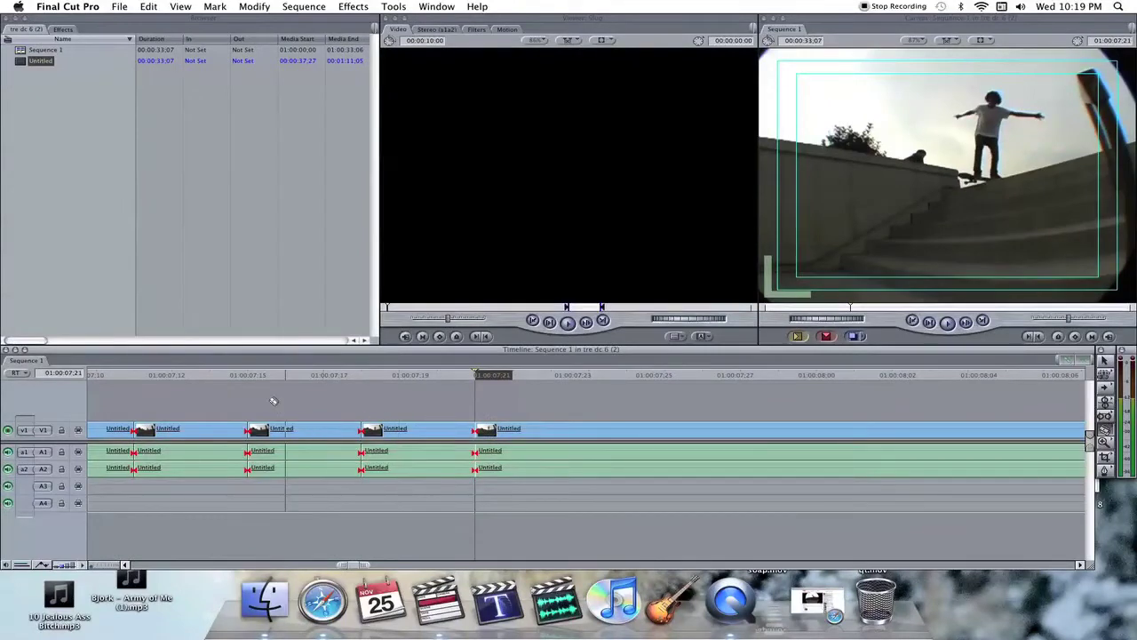
- Split the clip three frames past the 01:00:07:21 cut, at 01:00:07:24
{"action": "key", "text": "Right"}
{"action": "key", "text": "Right"}
{"action": "key", "text": "Right"}
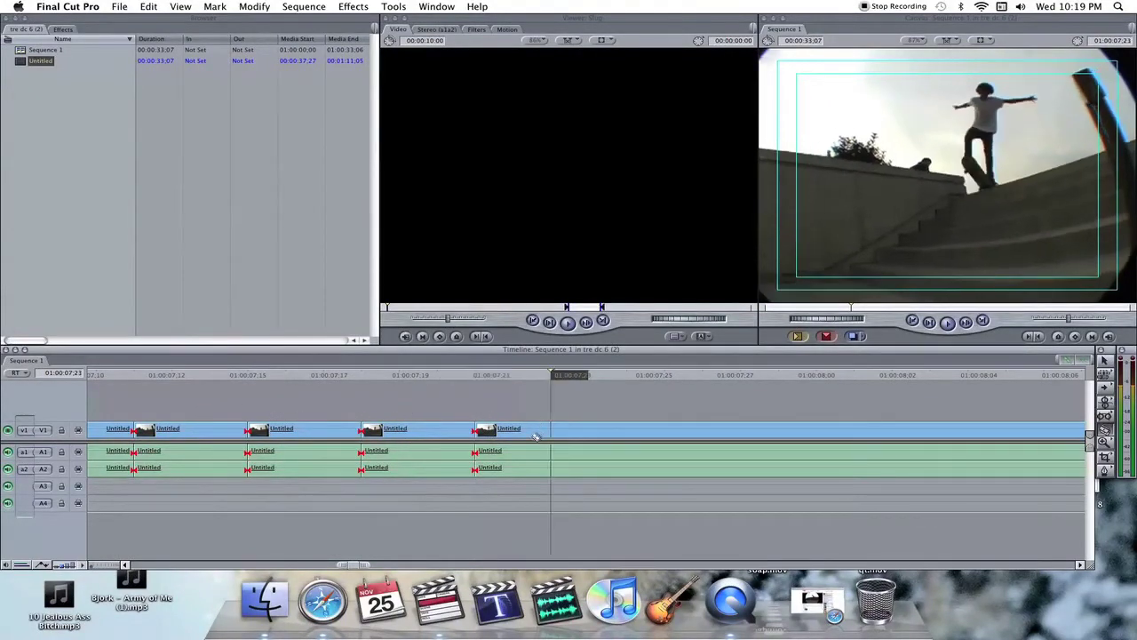
{"action": "left_click", "coordinate": [593, 428]}
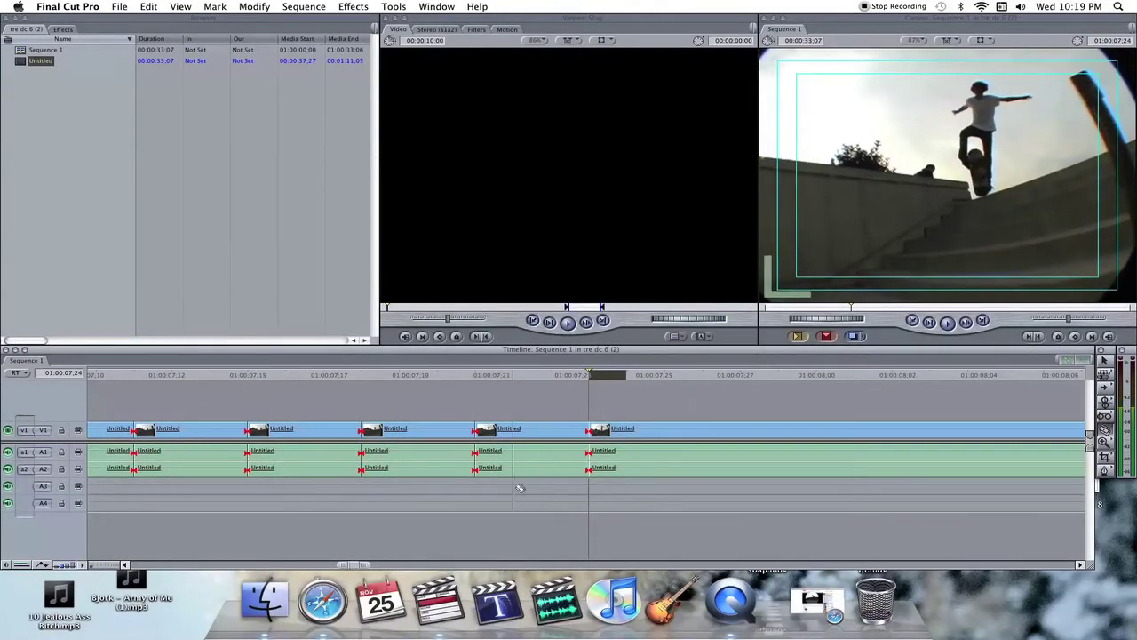
- Go to the landing cut at 01:00:08:23 and split the clip three frames before it, at 01:00:08:20
{"action": "scroll", "coordinate": [520, 488], "scroll_direction": "left", "scroll_amount": 5}
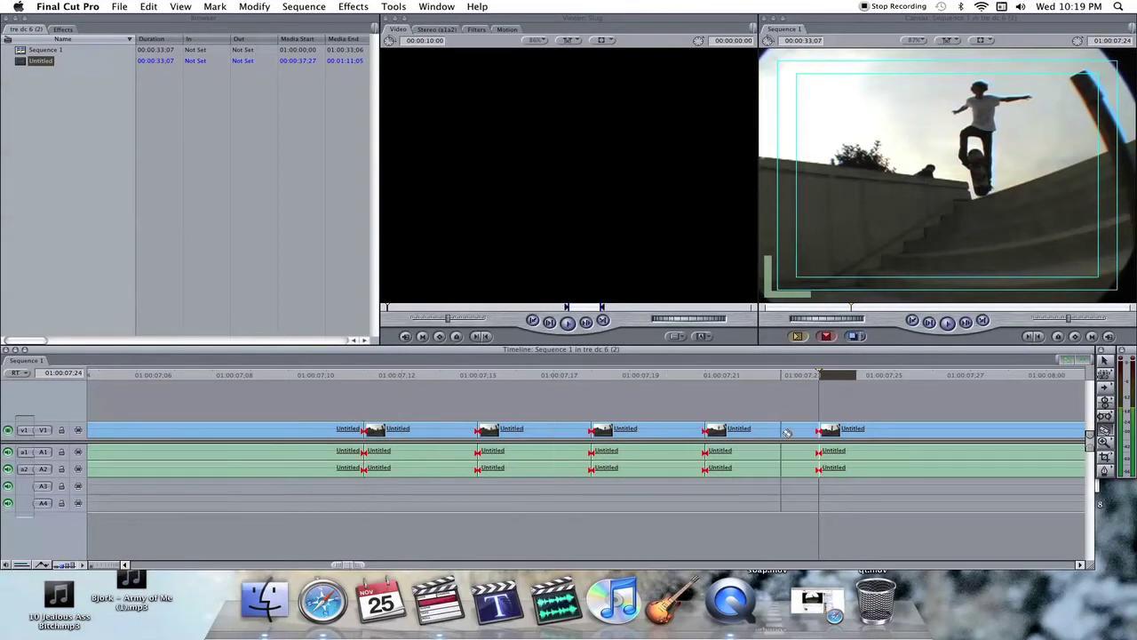
{"action": "scroll", "coordinate": [787, 433], "scroll_direction": "right", "scroll_amount": 10}
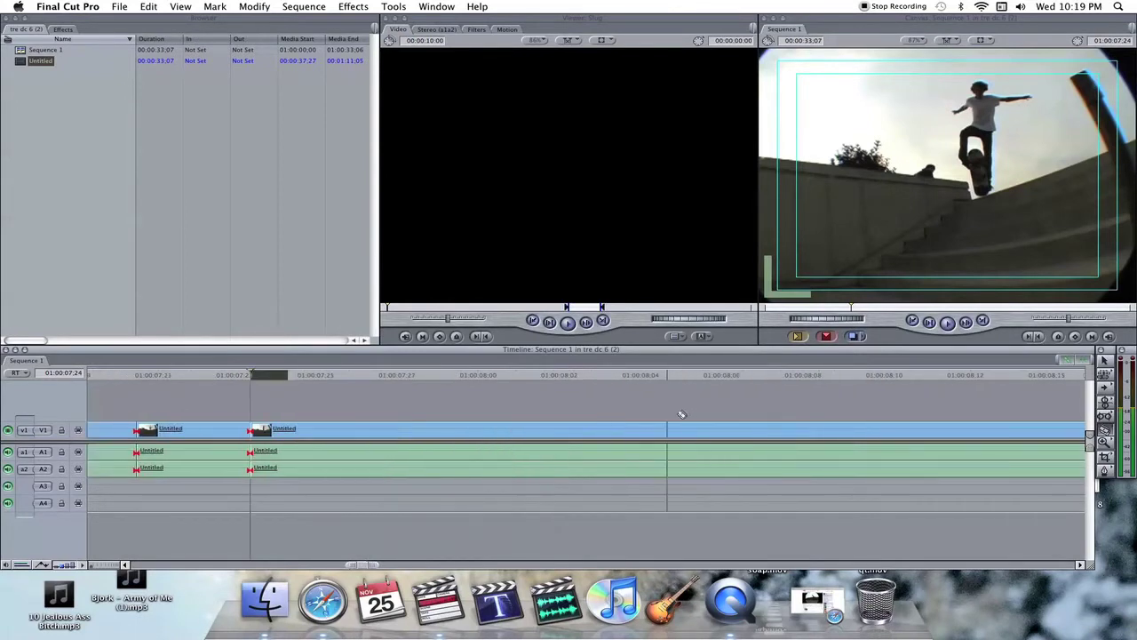
{"action": "scroll", "coordinate": [658, 417], "scroll_direction": "right", "scroll_amount": 5}
{"action": "scroll", "coordinate": [593, 377], "scroll_direction": "left", "scroll_amount": 7}
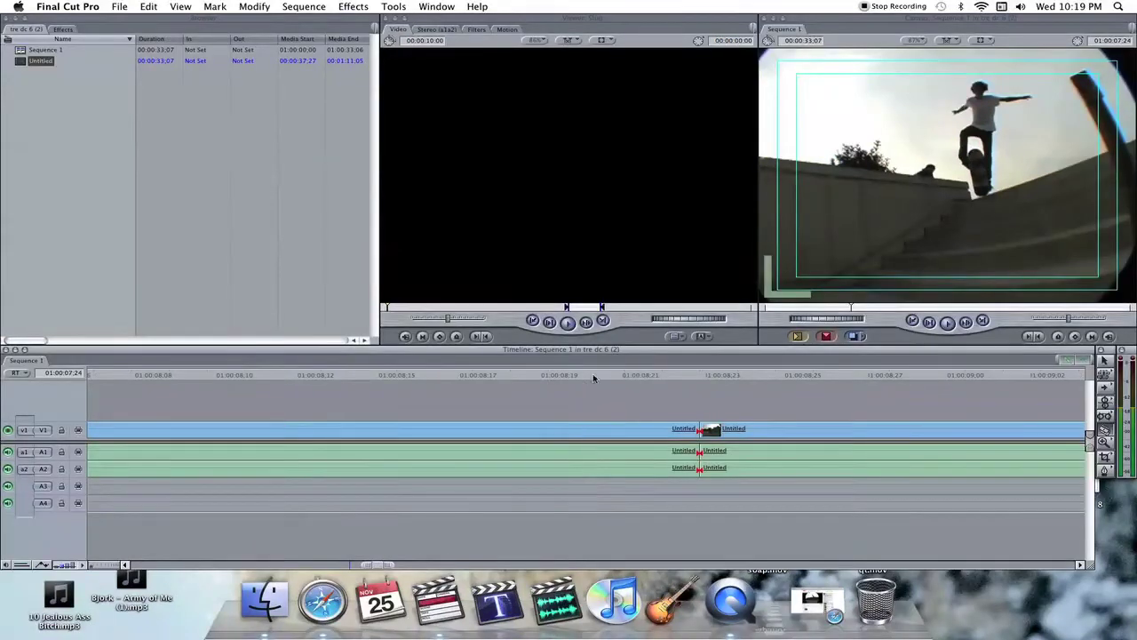
{"action": "left_click", "coordinate": [705, 374]}
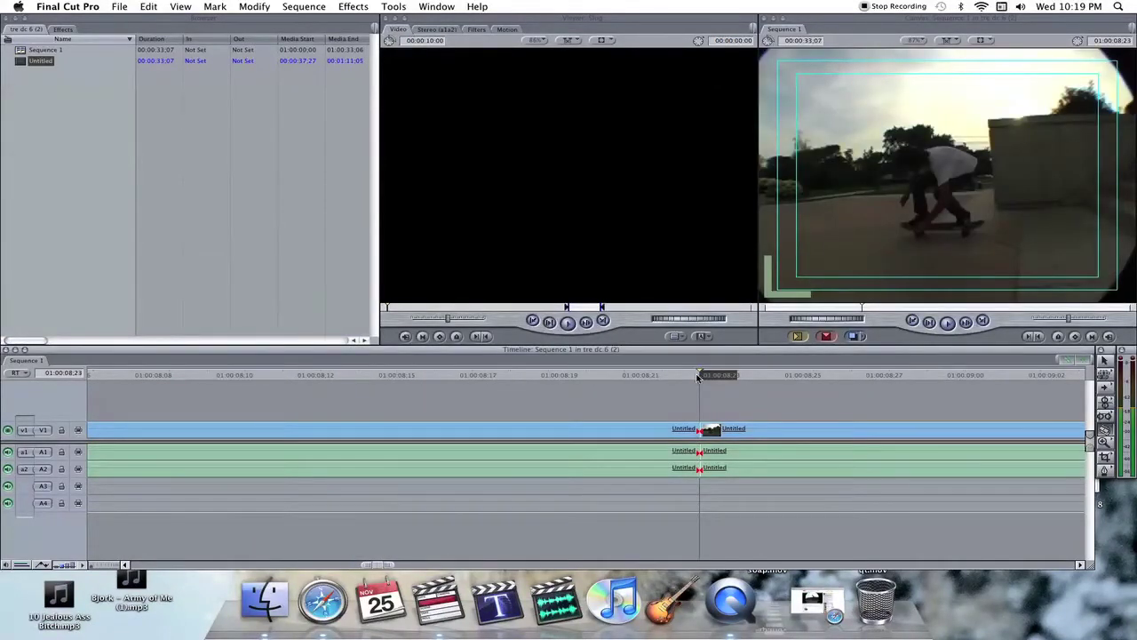
{"action": "key", "text": "Left"}
{"action": "key", "text": "Left"}
{"action": "key", "text": "Left"}
{"action": "left_click", "coordinate": [600, 430]}
- Step back three frames from the 01:00:08:20 cut and split the clip at 01:00:08:17
{"action": "key", "text": "Left"}
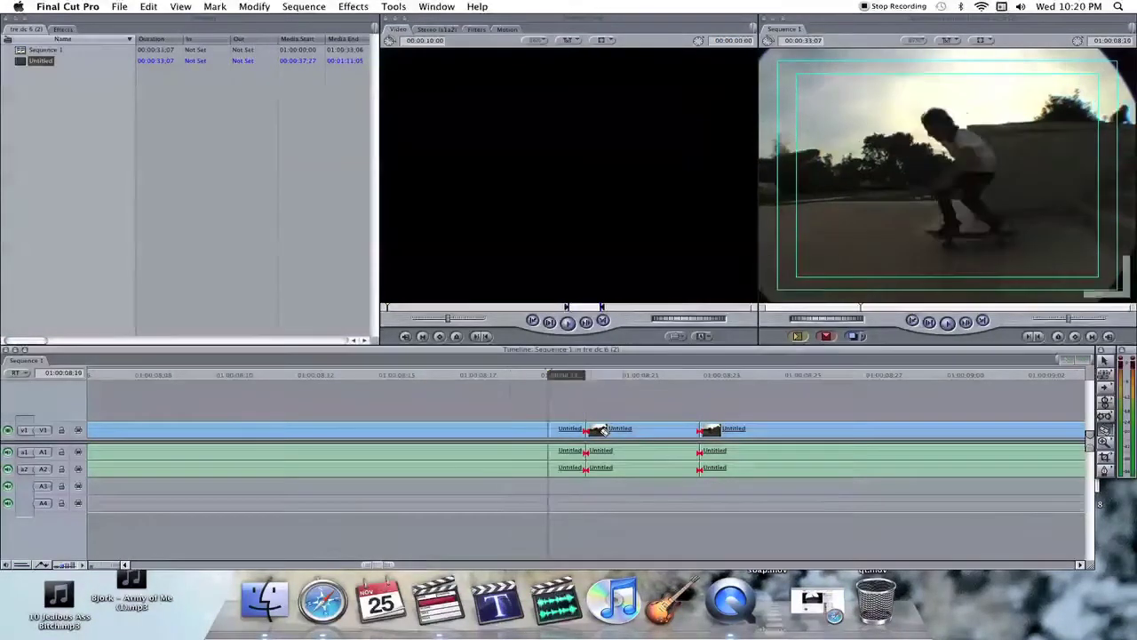
{"action": "key", "text": "Left"}
{"action": "key", "text": "Left"}
{"action": "left_click", "coordinate": [474, 430]}
- Add two more cuts at three-frame intervals going backwards, at 01:00:08:14 and 01:00:08:11
{"action": "key", "text": "Left"}
{"action": "key", "text": "Left"}
{"action": "key", "text": "Left"}
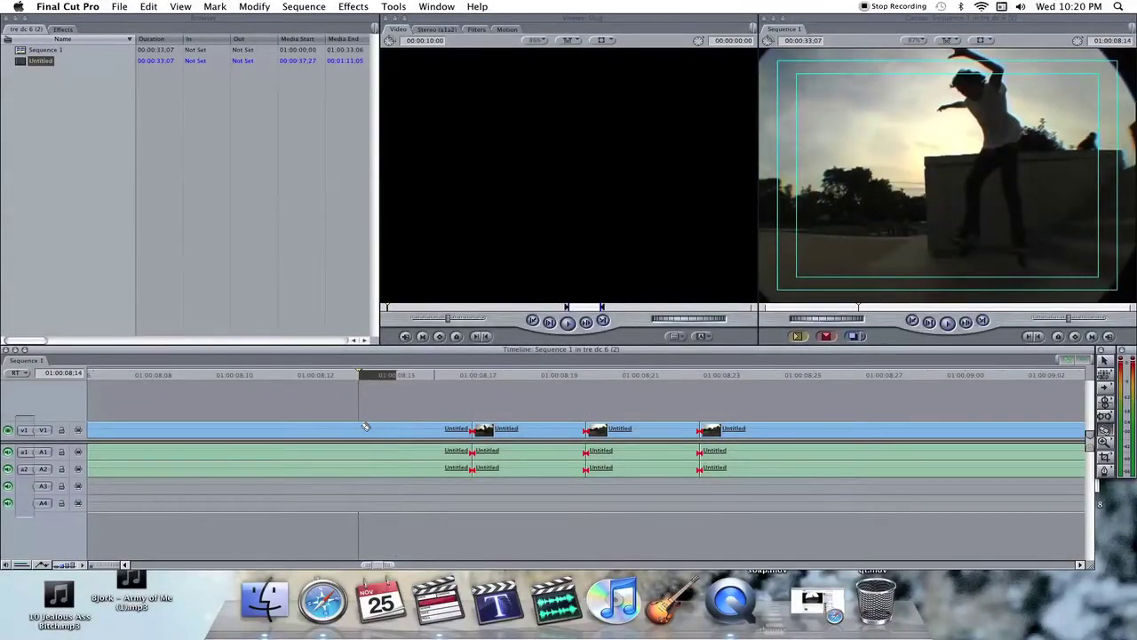
{"action": "key", "text": "ctrl+v"}
{"action": "key", "text": "Left"}
{"action": "key", "text": "Left"}
{"action": "key", "text": "Left"}
{"action": "key", "text": "ctrl+v"}
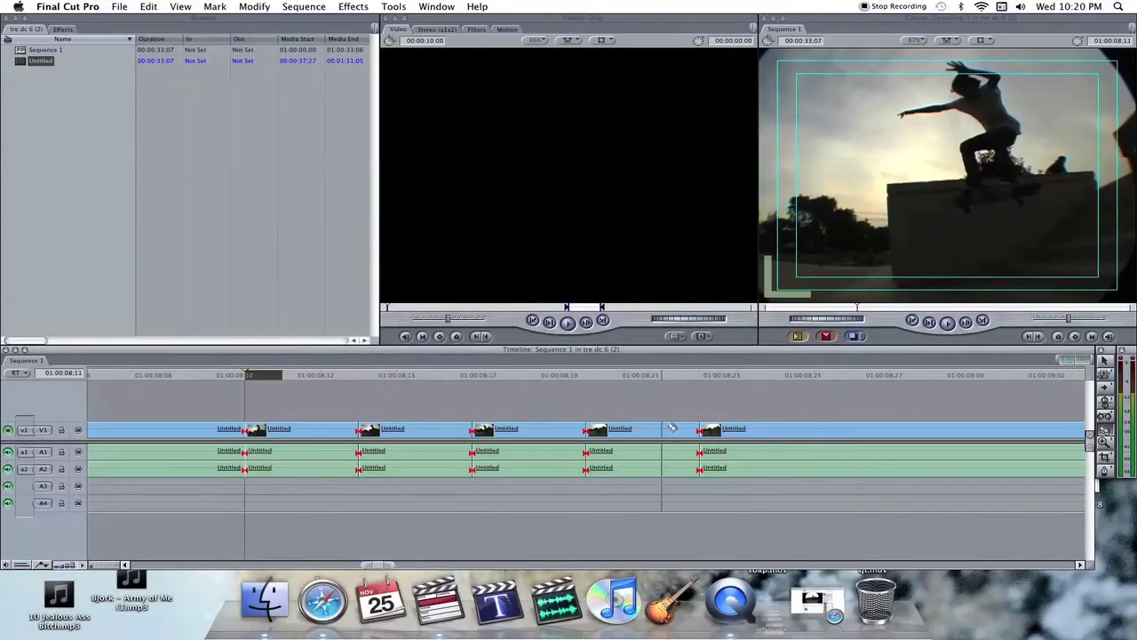
- Play the sequence from just before the first short segment through the landing to review the sliced trick
{"action": "scroll", "coordinate": [376, 451], "scroll_direction": "left", "scroll_amount": 10}
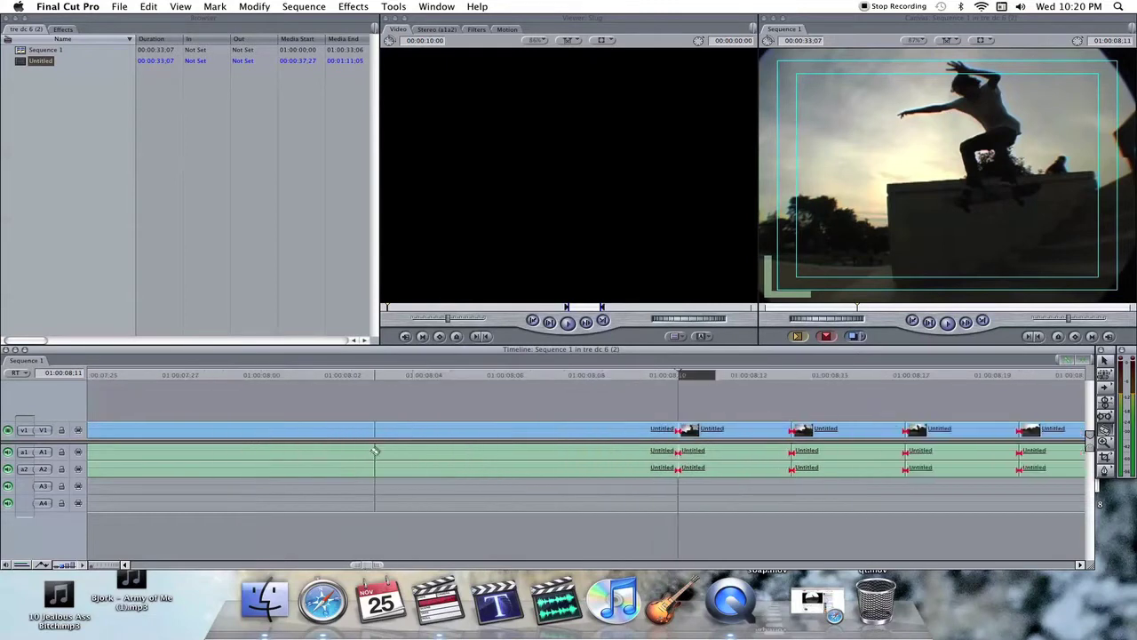
{"action": "left_click", "coordinate": [105, 567]}
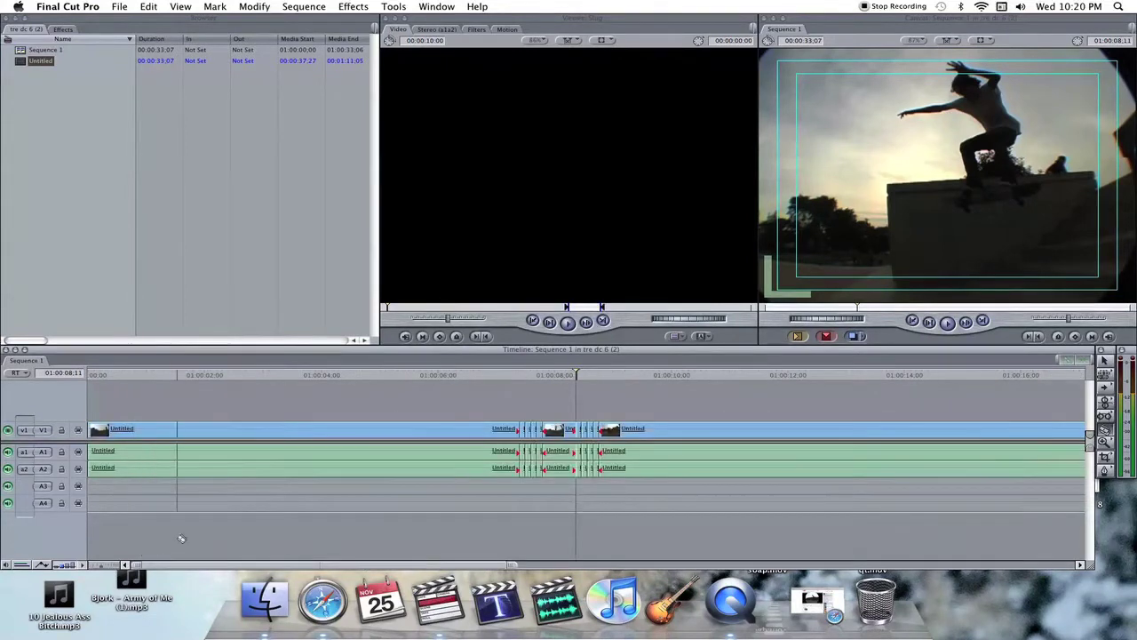
{"action": "left_click", "coordinate": [97, 565]}
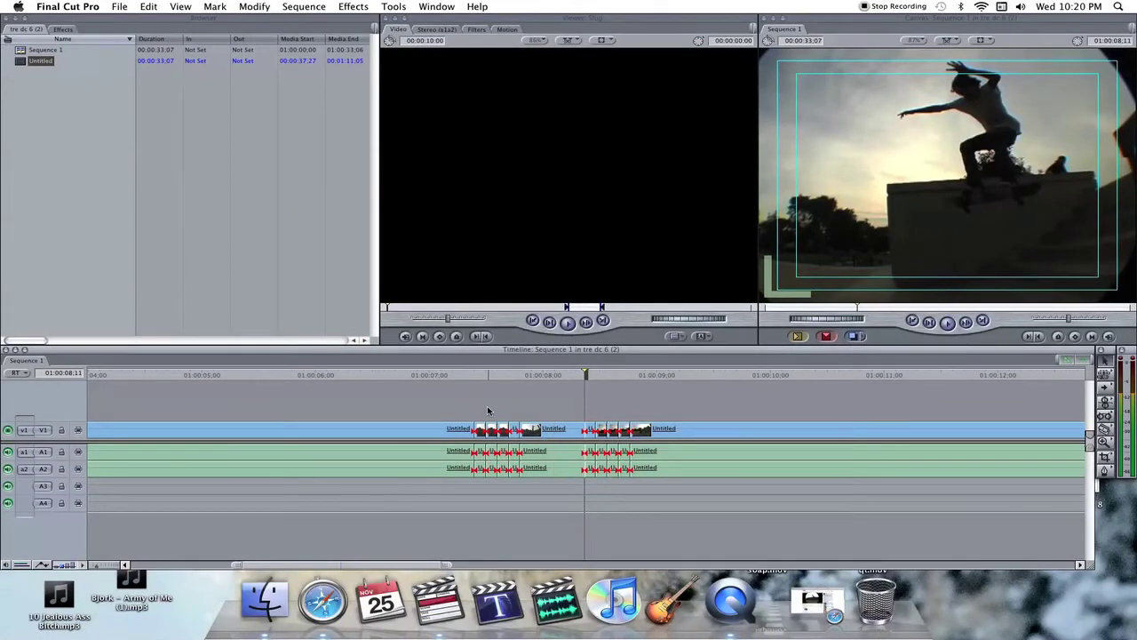
{"action": "left_click", "coordinate": [465, 375]}
{"action": "key", "text": "space"}
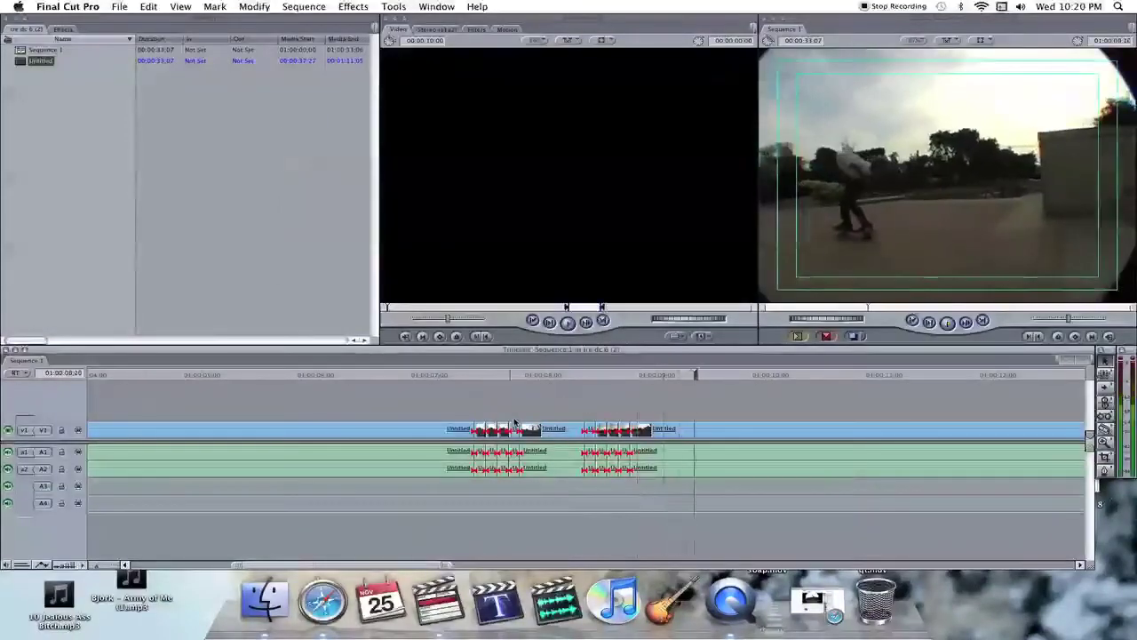
{"action": "mouse_move", "coordinate": [474, 382]}
{"action": "left_mouse_down"}
{"action": "mouse_move", "coordinate": [675, 375]}
{"action": "mouse_move", "coordinate": [452, 376]}
{"action": "left_mouse_up"}
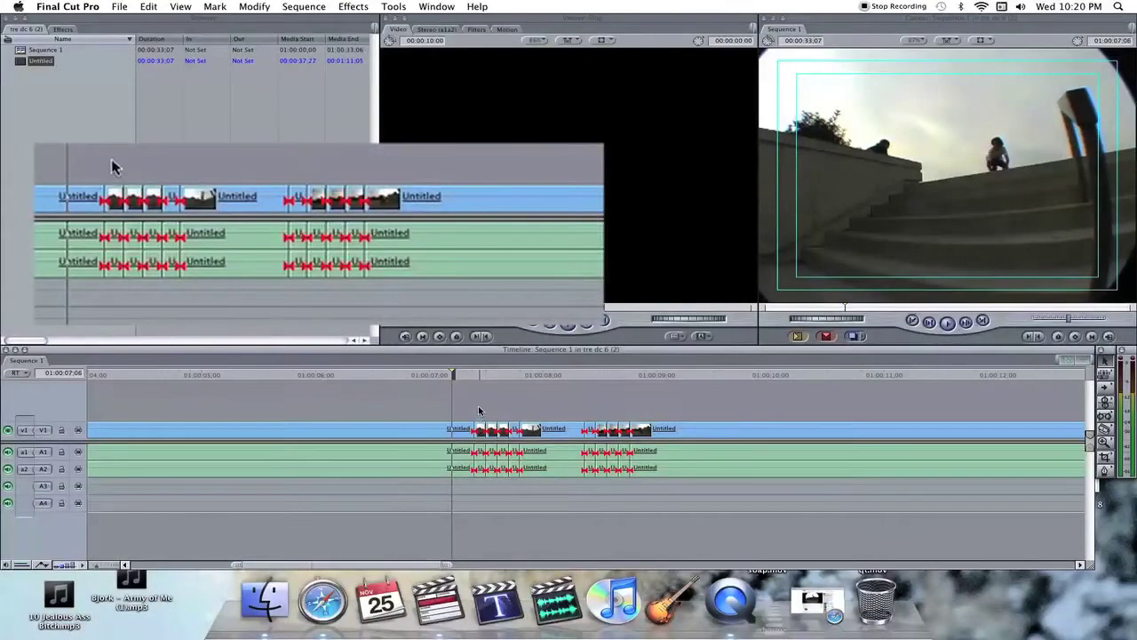
- Set the speed of the first three-frame segment before the trick to 90 percent
{"action": "double_click", "coordinate": [480, 430]}
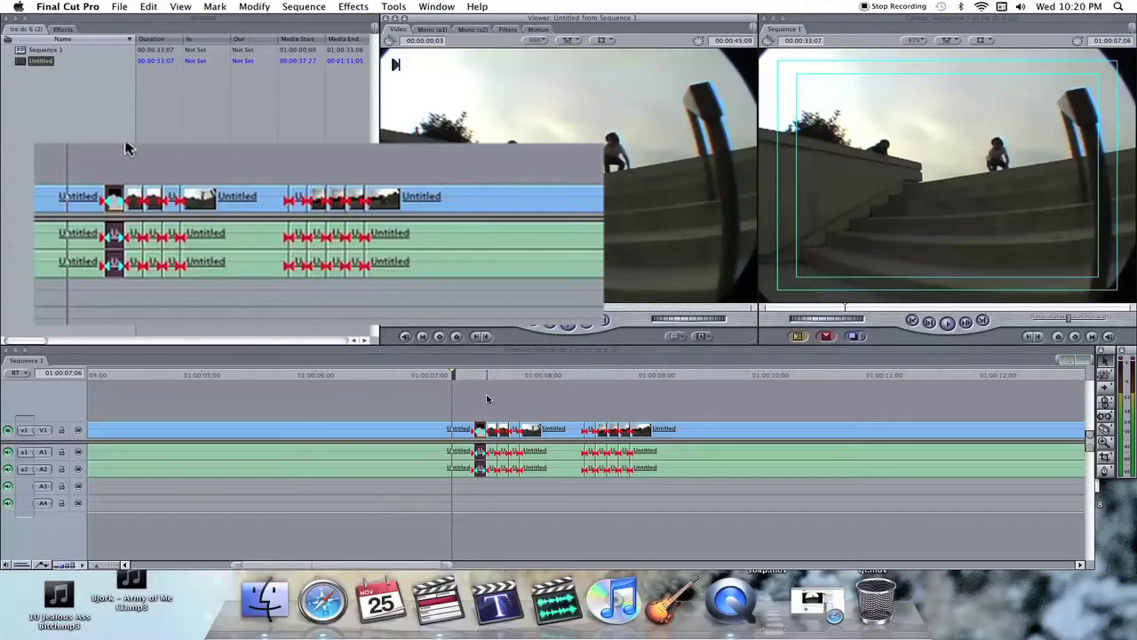
{"action": "key", "text": "super+j"}
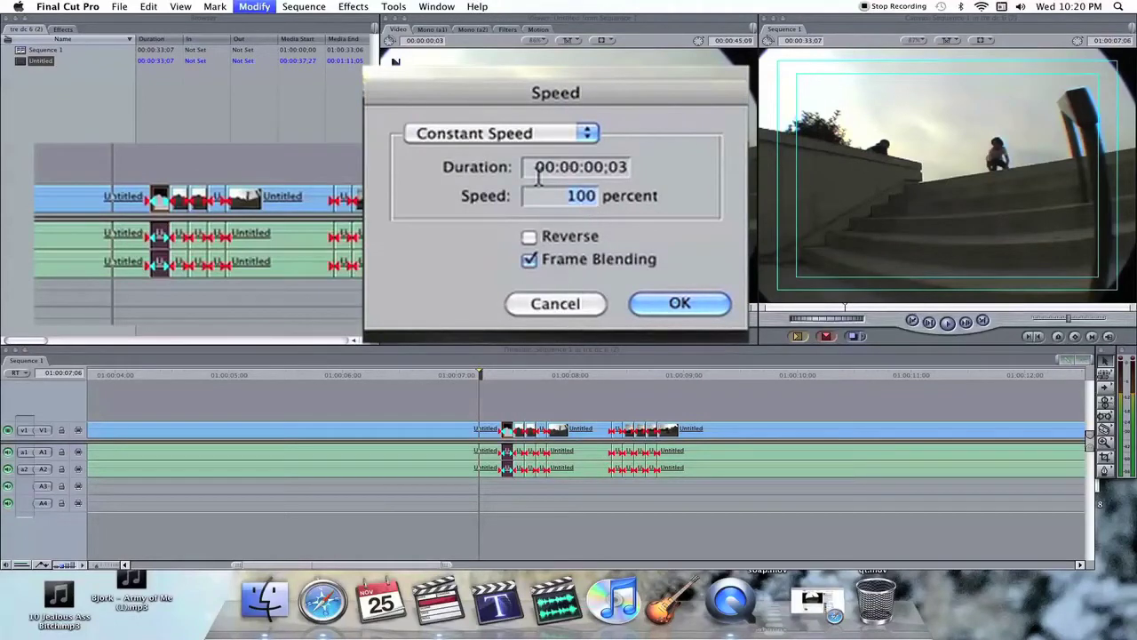
{"action": "double_click", "coordinate": [582, 195]}
{"action": "type", "text": "90"}
{"action": "key", "text": "Return"}
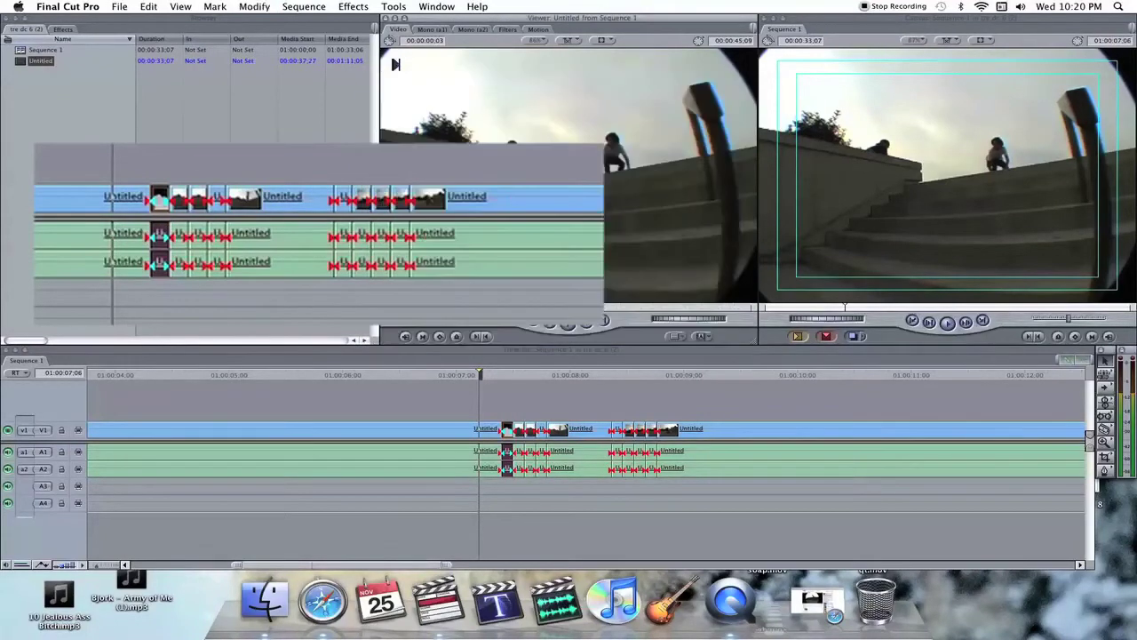
- Set the speed of the second three-frame segment before the trick to 80 percent
{"action": "double_click", "coordinate": [522, 430]}
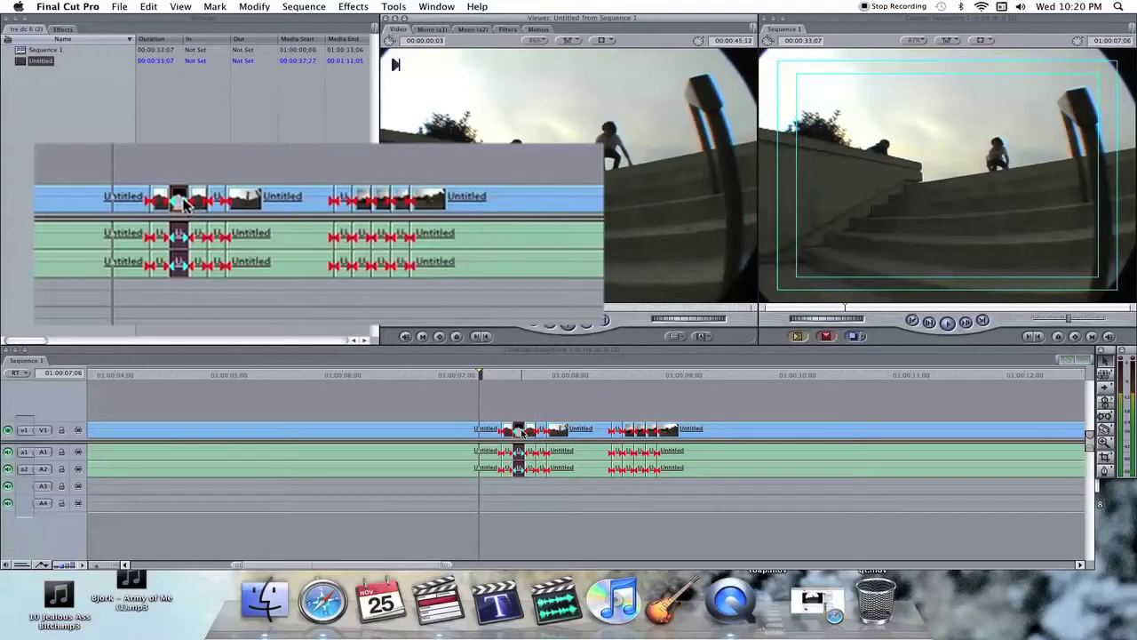
{"action": "key", "text": "super+j"}
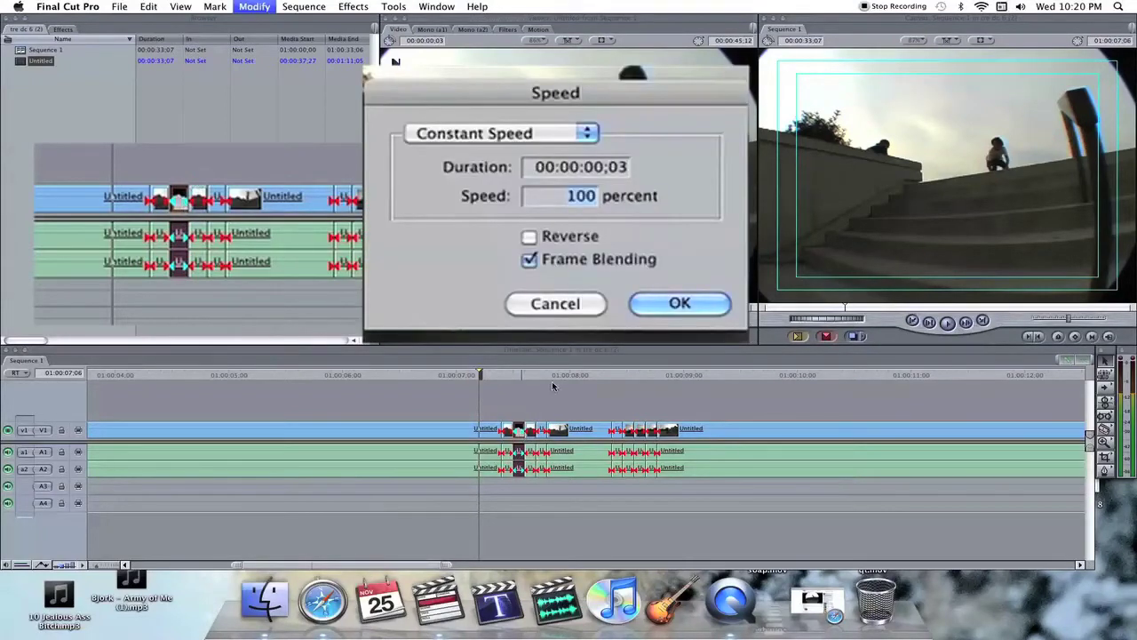
{"action": "type", "text": "80"}
{"action": "key", "text": "Return"}
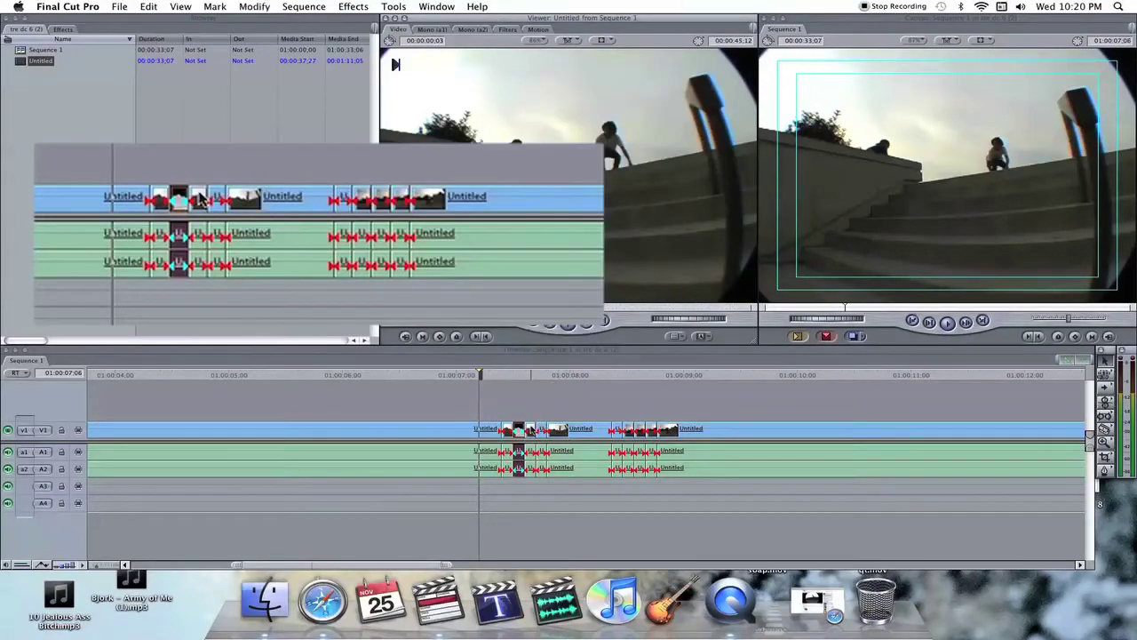
- Set the speed of the third three-frame segment before the trick to 70 percent
{"action": "double_click", "coordinate": [532, 429]}
{"action": "key", "text": "super+j"}
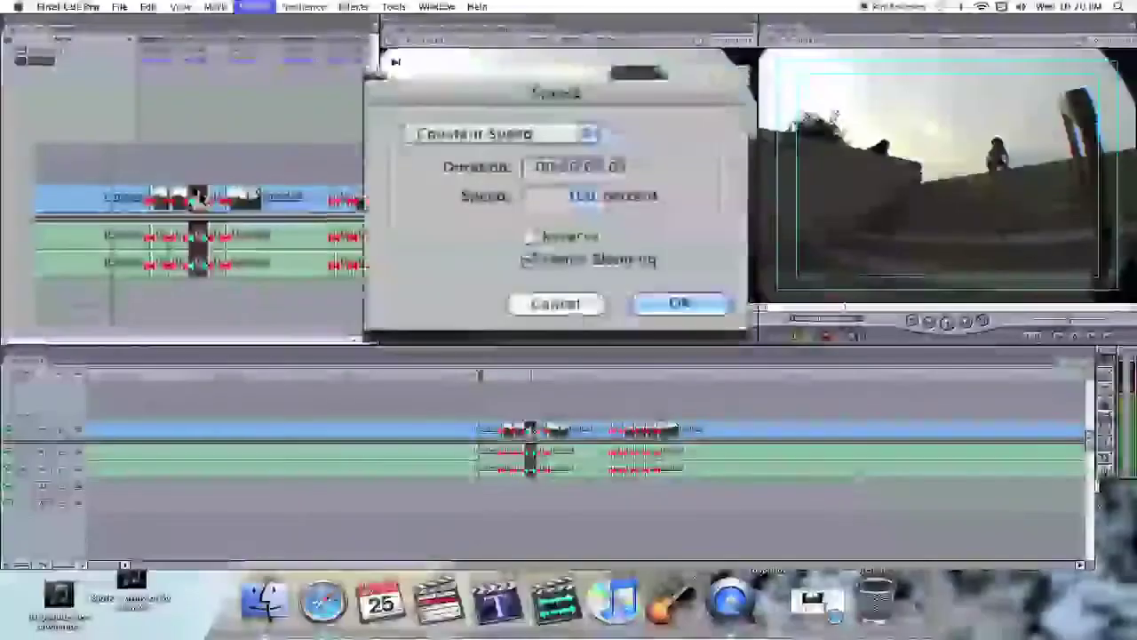
{"action": "type", "text": "70"}
{"action": "key", "text": "Return"}
{"action": "key", "text": "space"}
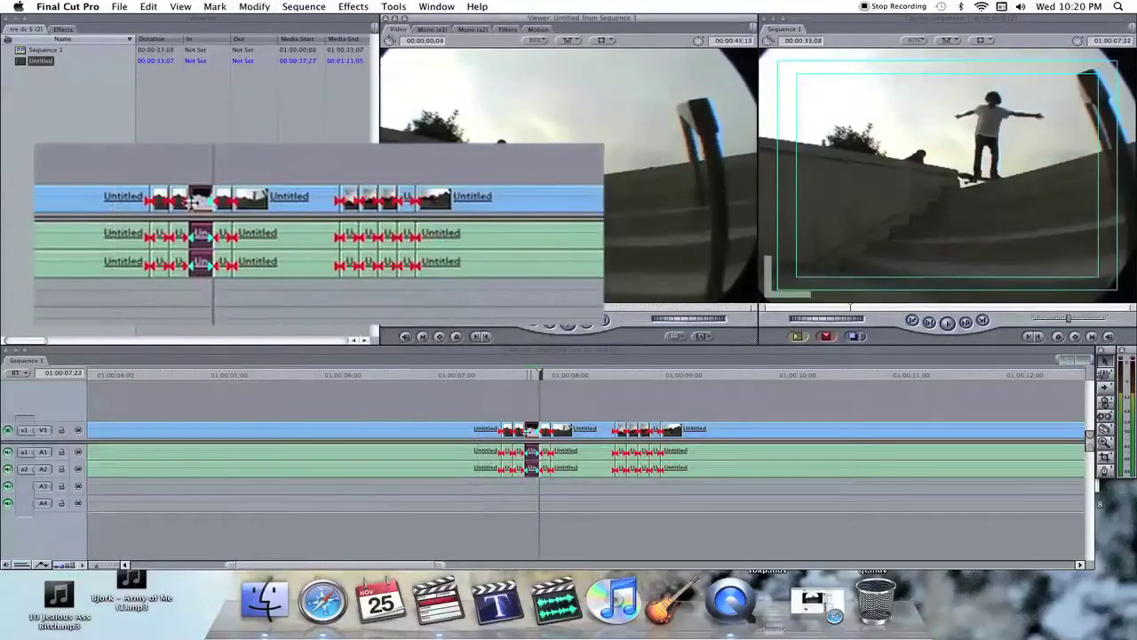
- Slow the fourth three-frame segment before the trick to a five-frame duration and play back the ramp into the trick
{"action": "key", "text": "super+j"}
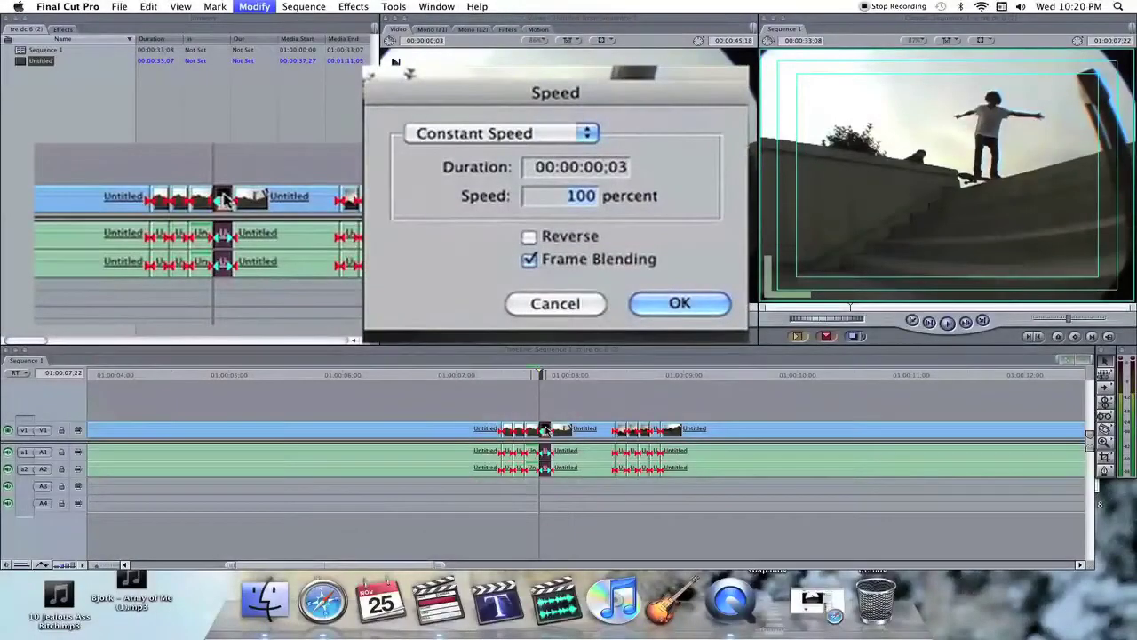
{"action": "key", "text": "Return"}
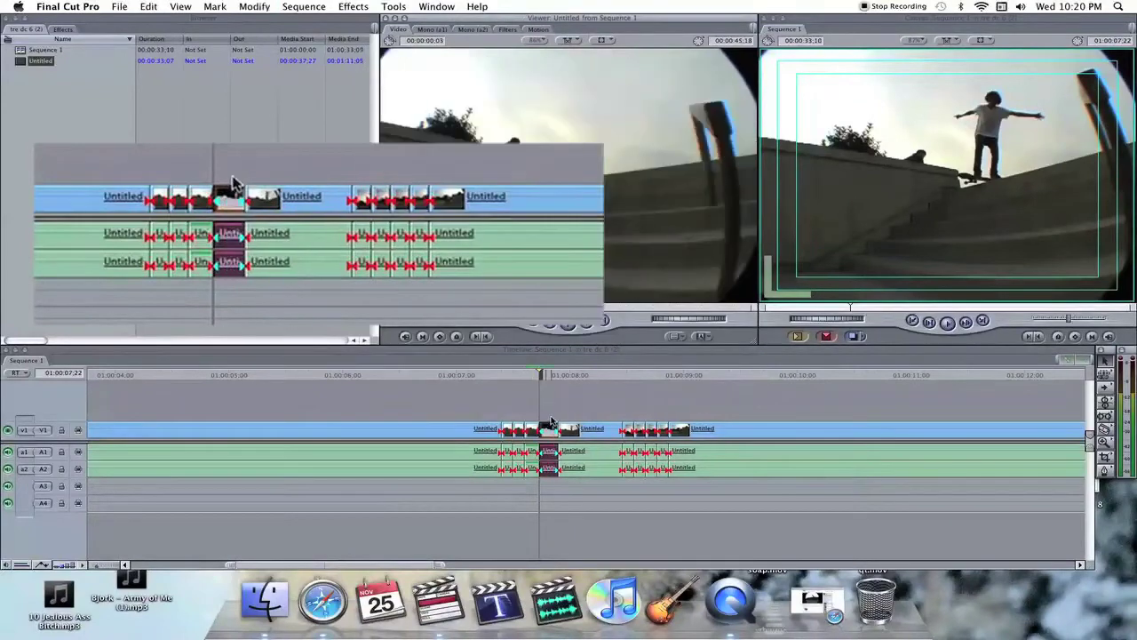
{"action": "left_click", "coordinate": [487, 375]}
{"action": "key", "text": "space"}
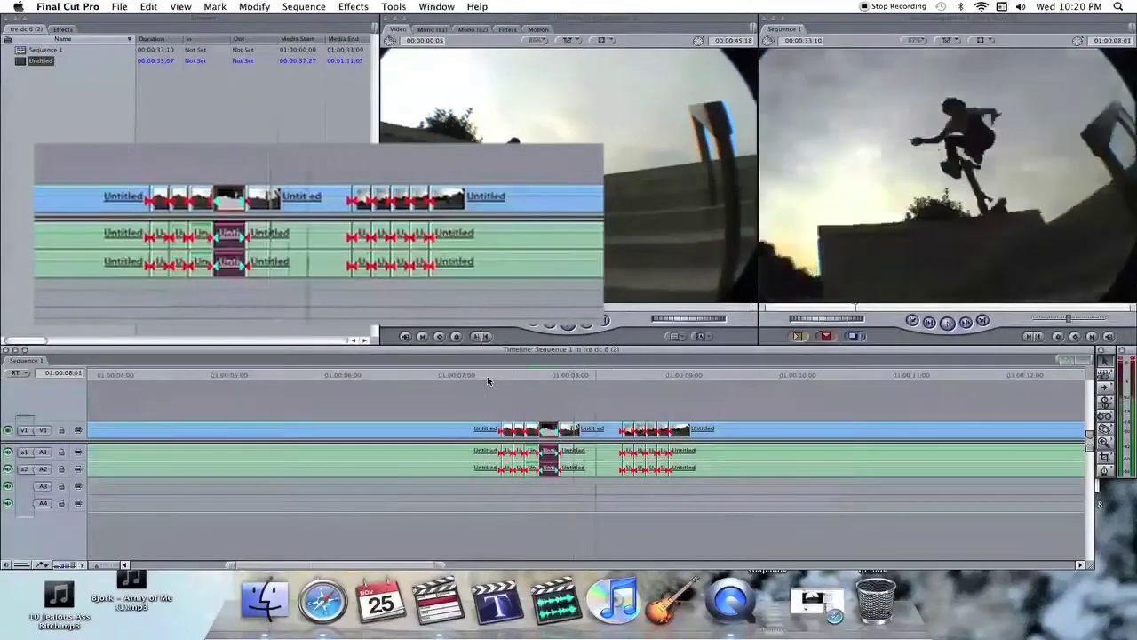
{"action": "key", "text": "space"}
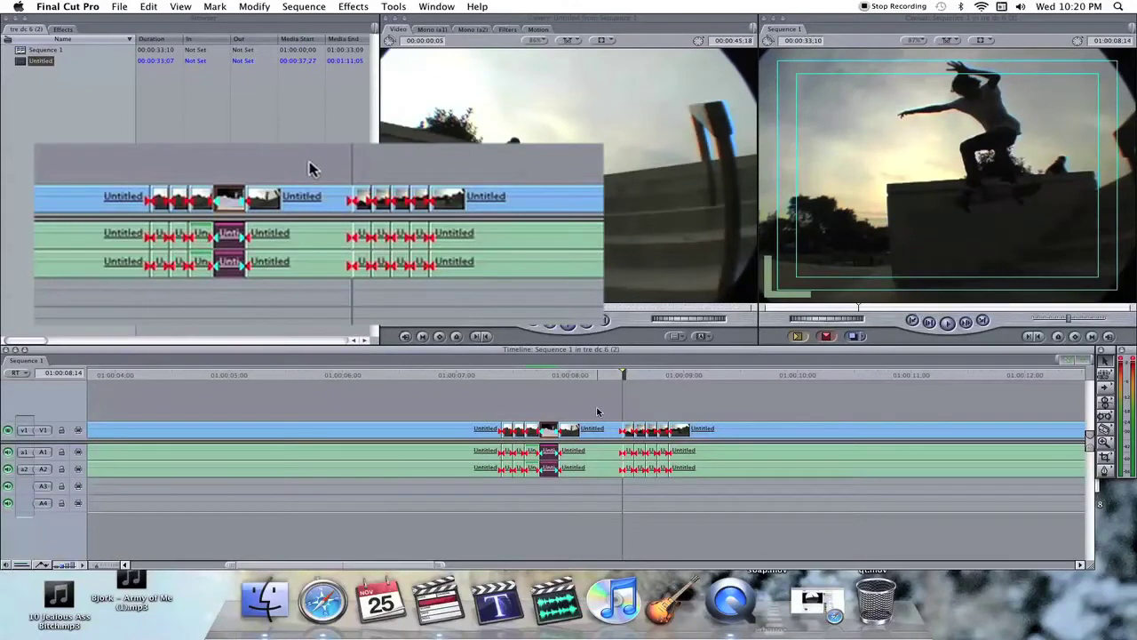
- Set the speed of the long middle segment containing the trick to 50 percent
{"action": "double_click", "coordinate": [593, 428]}
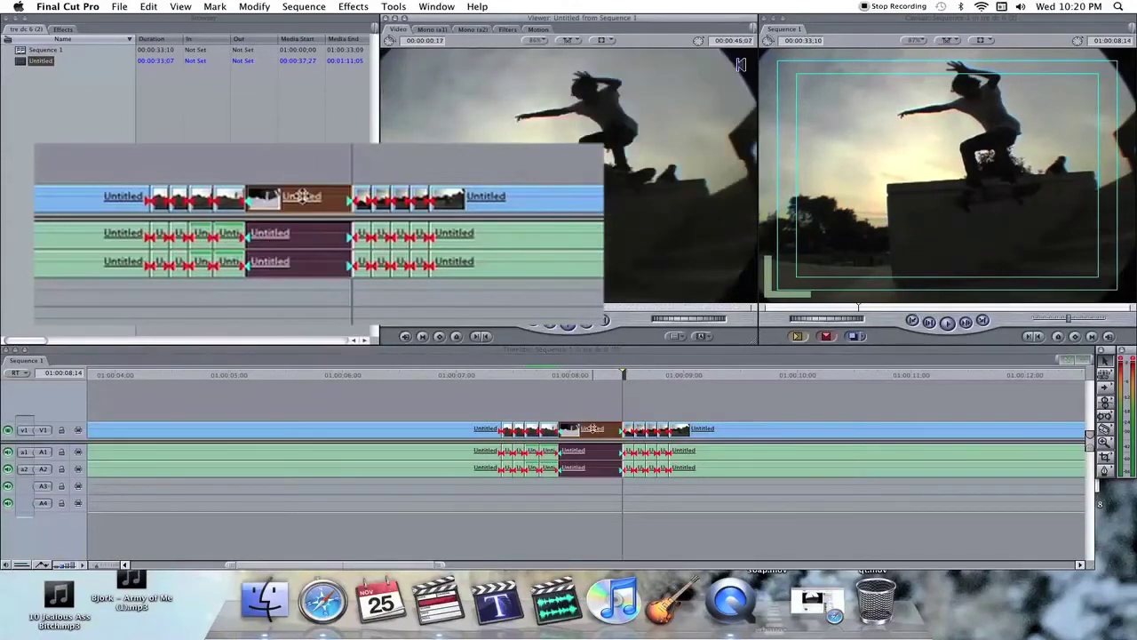
{"action": "key", "text": "super+j"}
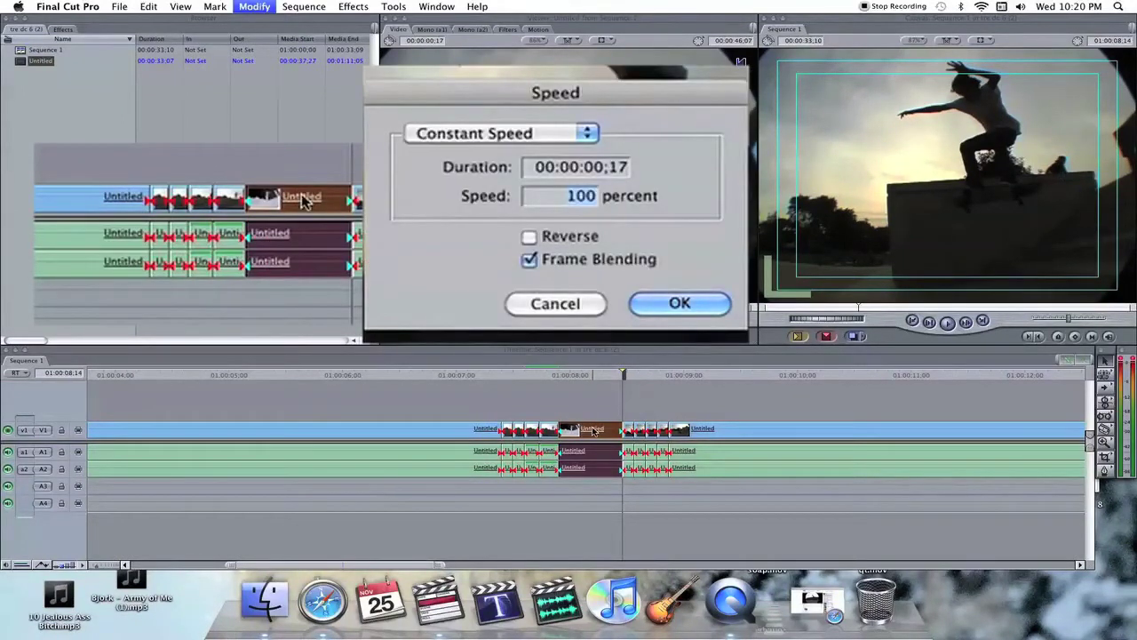
{"action": "type", "text": "50"}
{"action": "key", "text": "Return"}
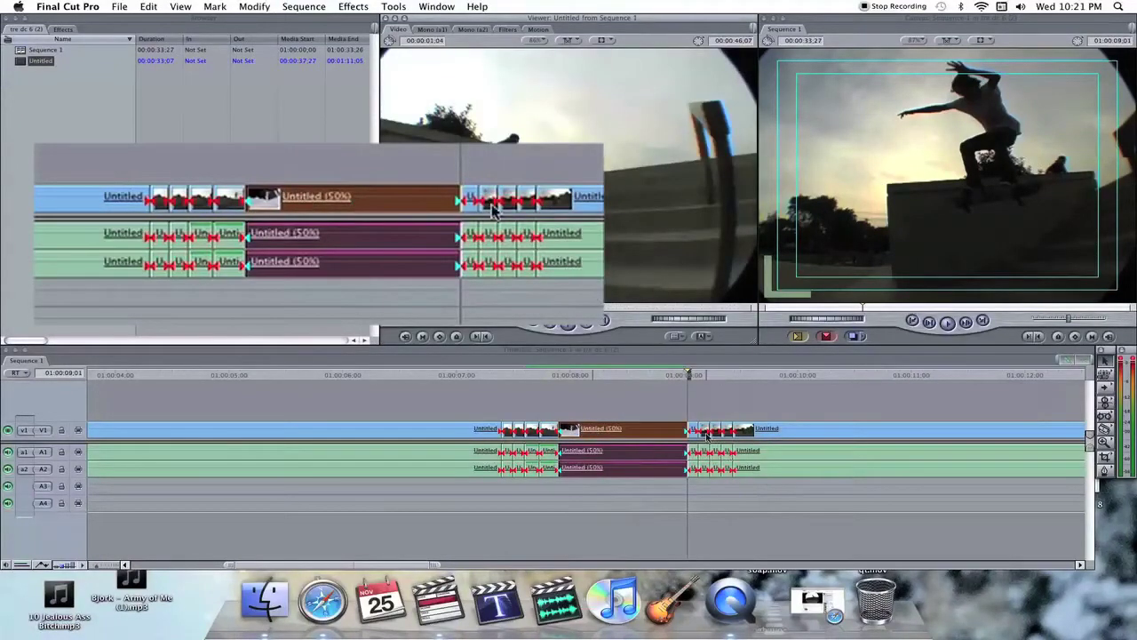
{"action": "left_click", "coordinate": [692, 430]}
{"action": "double_click", "coordinate": [692, 430]}
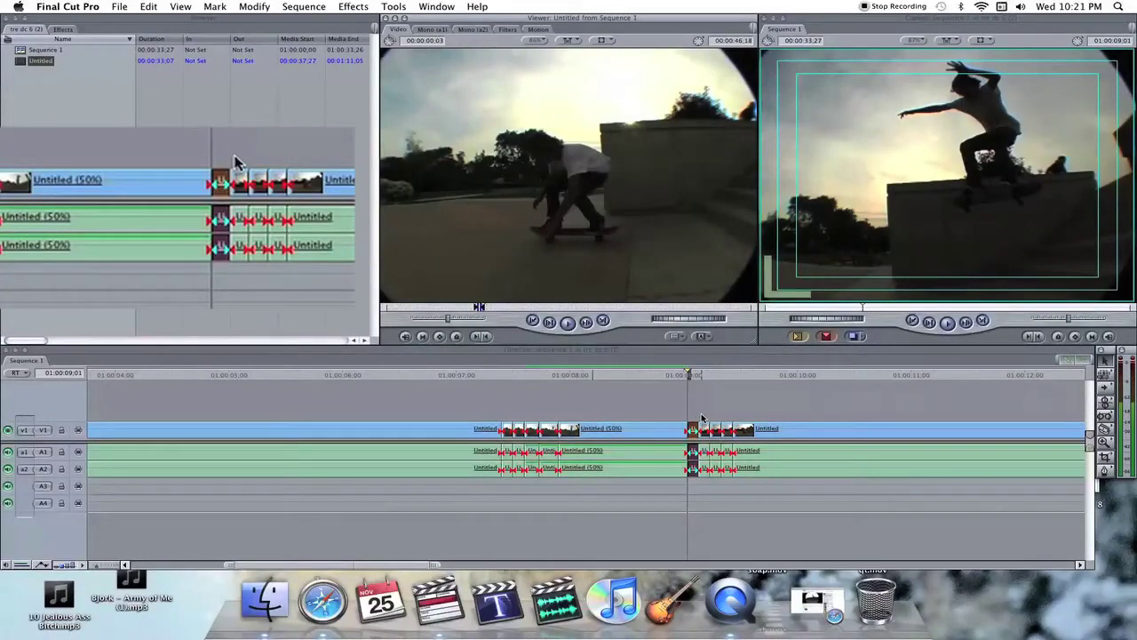
{"action": "key", "text": "super+j"}
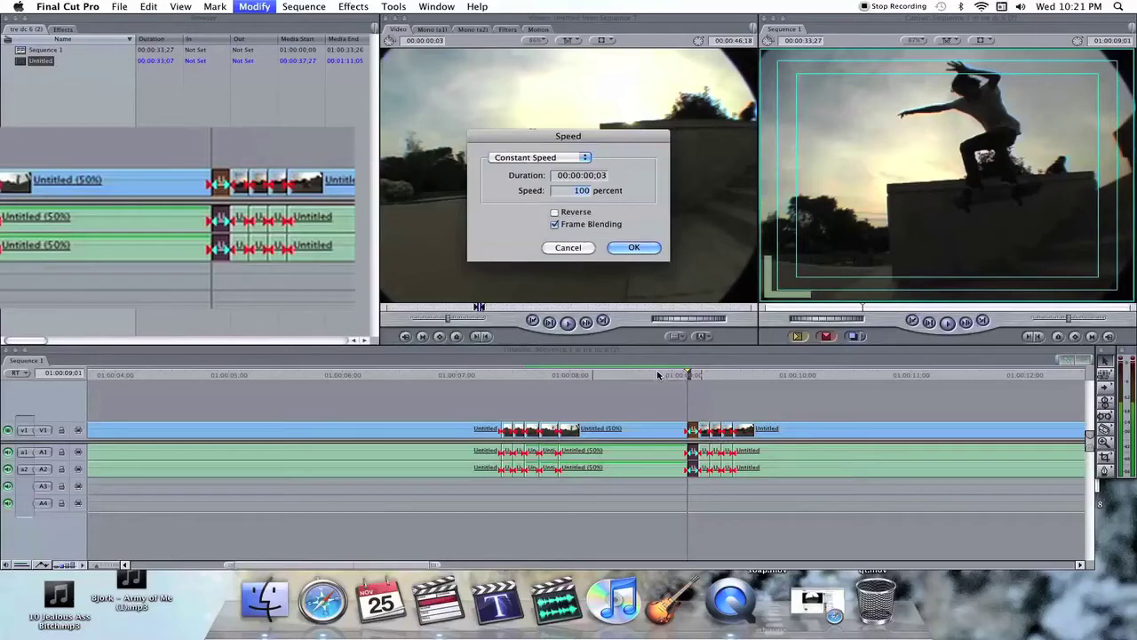
{"action": "left_click", "coordinate": [570, 250]}
{"action": "left_click_drag", "start_coordinate": [511, 378], "coordinate": [689, 375]}
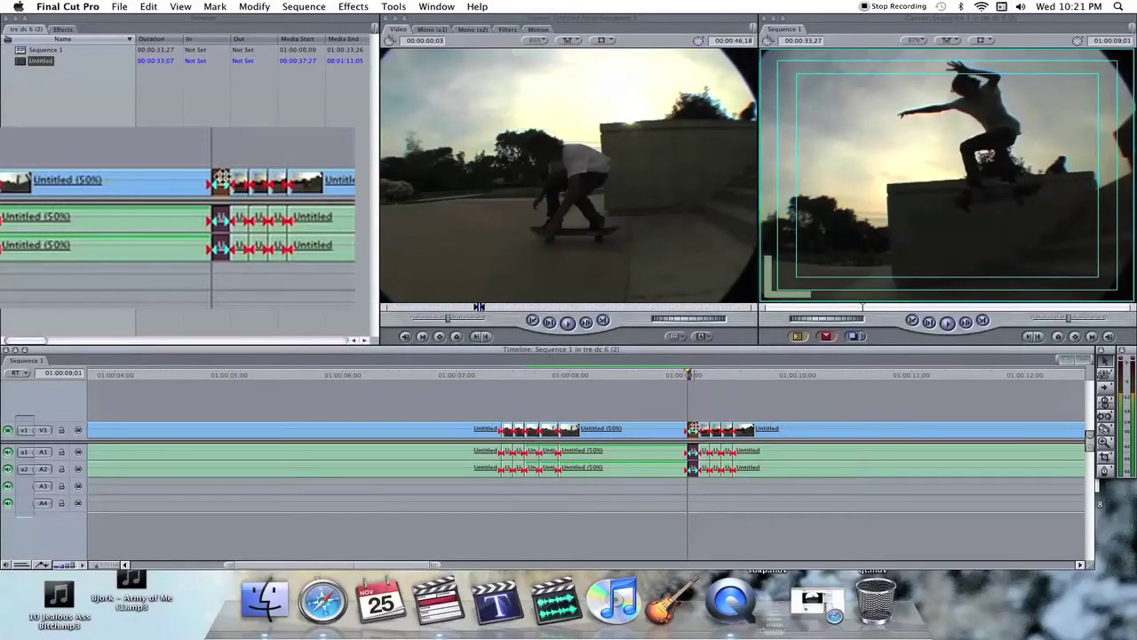
- Set the speed of the first three-frame segment after the slowed trick to 60 percent
{"action": "left_click", "coordinate": [706, 380]}
{"action": "left_click", "coordinate": [698, 405]}
{"action": "left_click", "coordinate": [693, 428]}
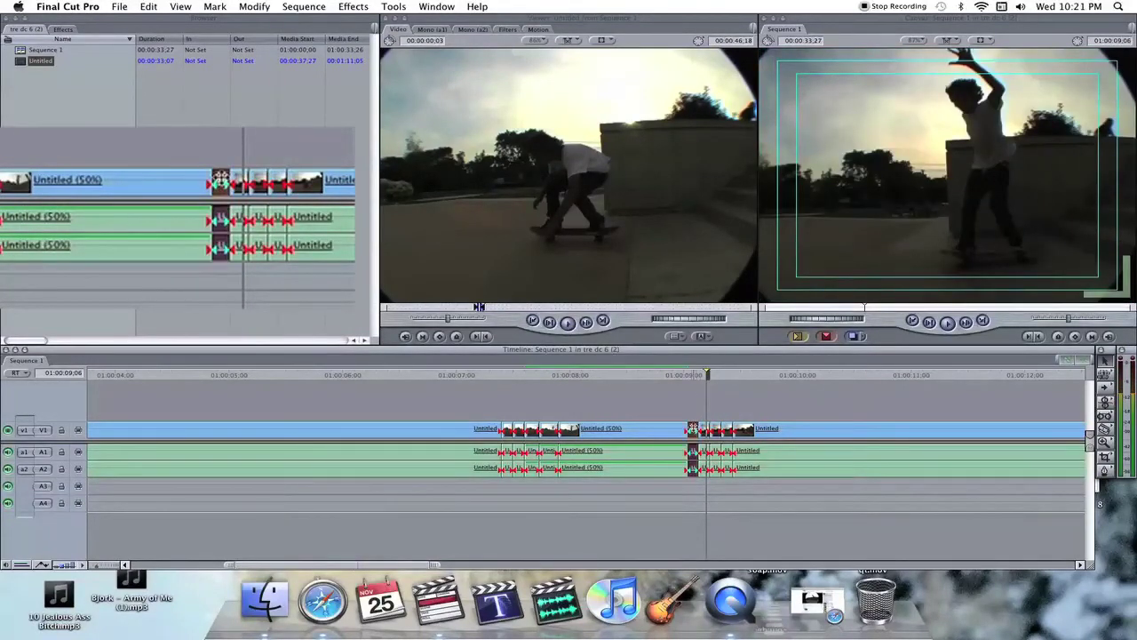
{"action": "key", "text": "super+j"}
{"action": "type", "text": "60"}
{"action": "key", "text": "Return"}
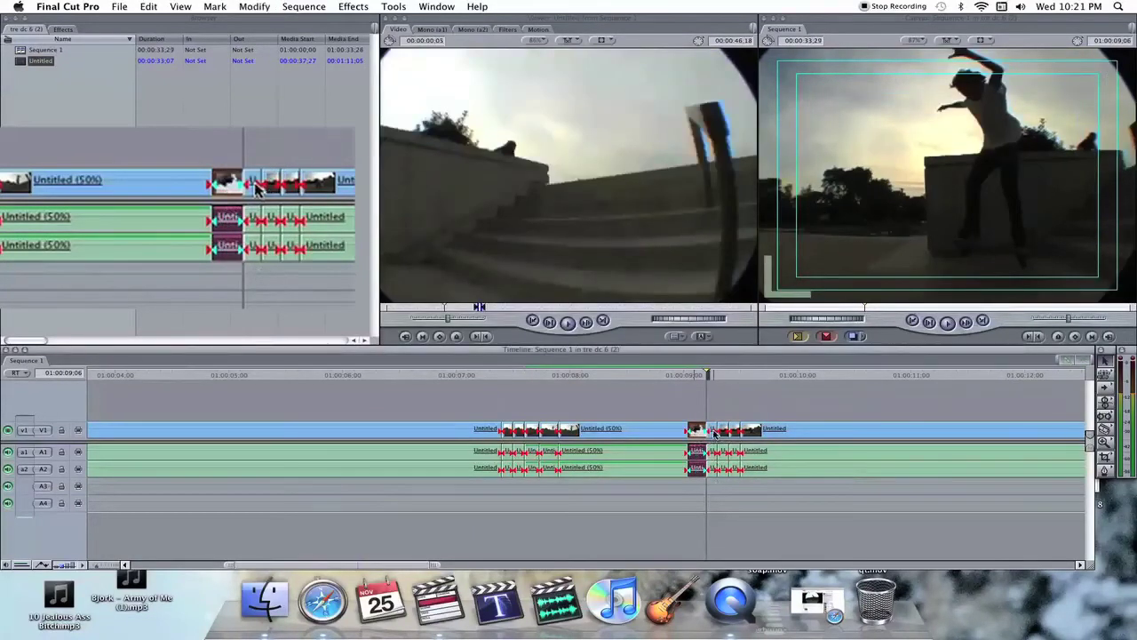
- Slow down the second three-frame segment after the trick and set the third one's speed to 80 percent
{"action": "double_click", "coordinate": [716, 433]}
{"action": "key", "text": "super+j"}
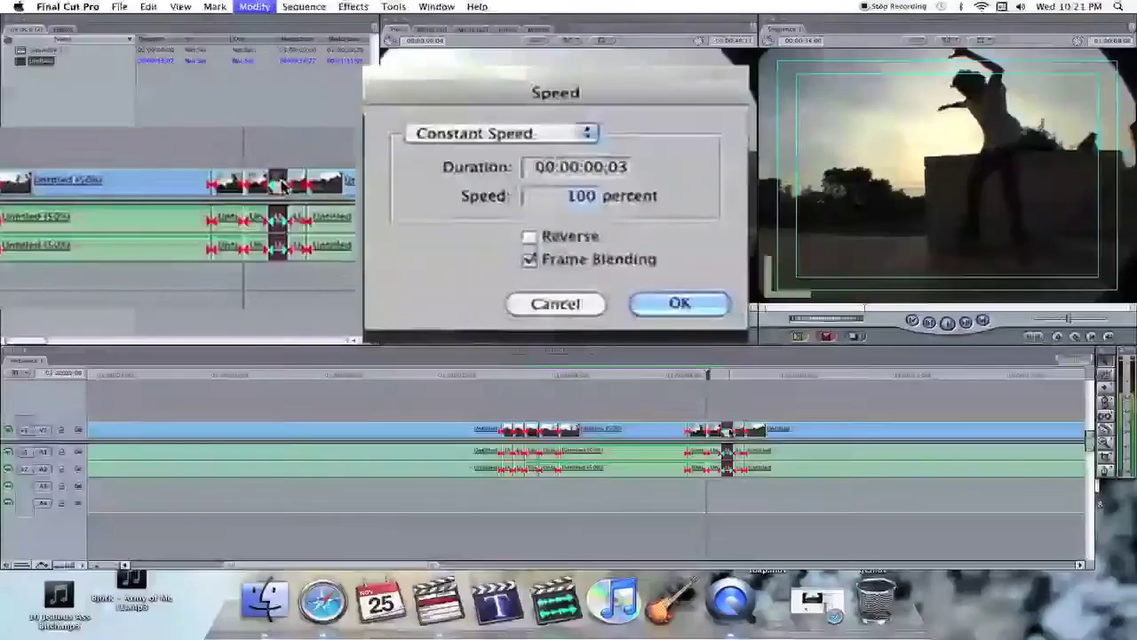
{"action": "type", "text": "80"}
{"action": "key", "text": "Return"}
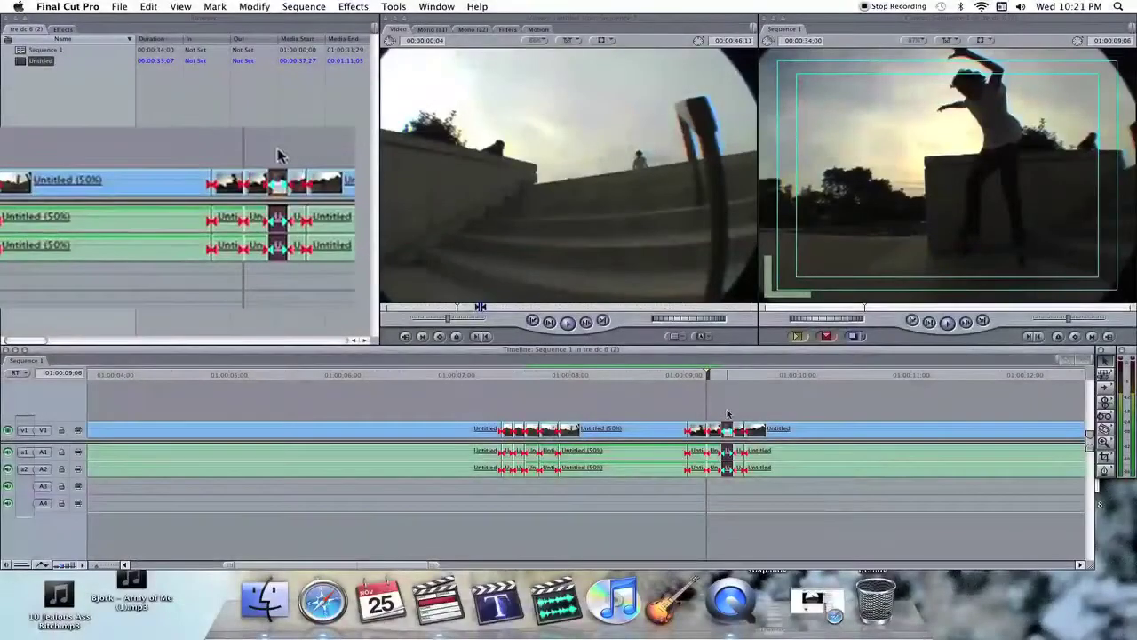
- Set the speed of the last three-frame segment before the landing cut to 90 percent
{"action": "left_click", "coordinate": [742, 433]}
{"action": "key", "text": "super+j"}
{"action": "type", "text": "90"}
{"action": "key", "text": "Return"}
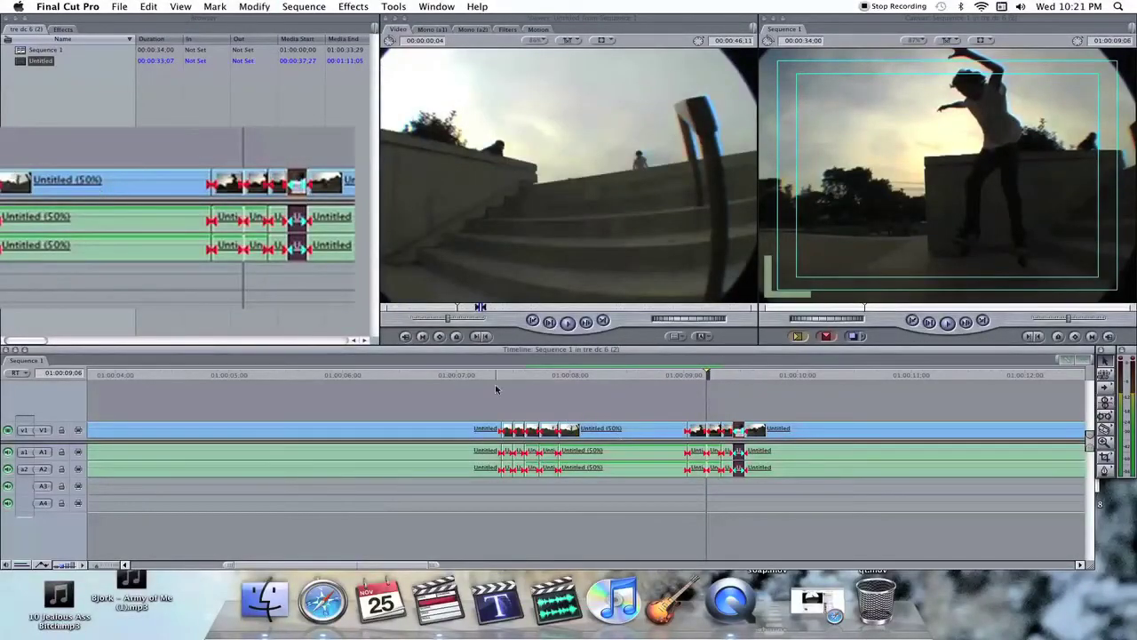
- Play the sequence from 01:00:06:15 through the landing to review the complete speed ramp
{"action": "scroll", "coordinate": [510, 381], "scroll_direction": "left", "scroll_amount": 1}
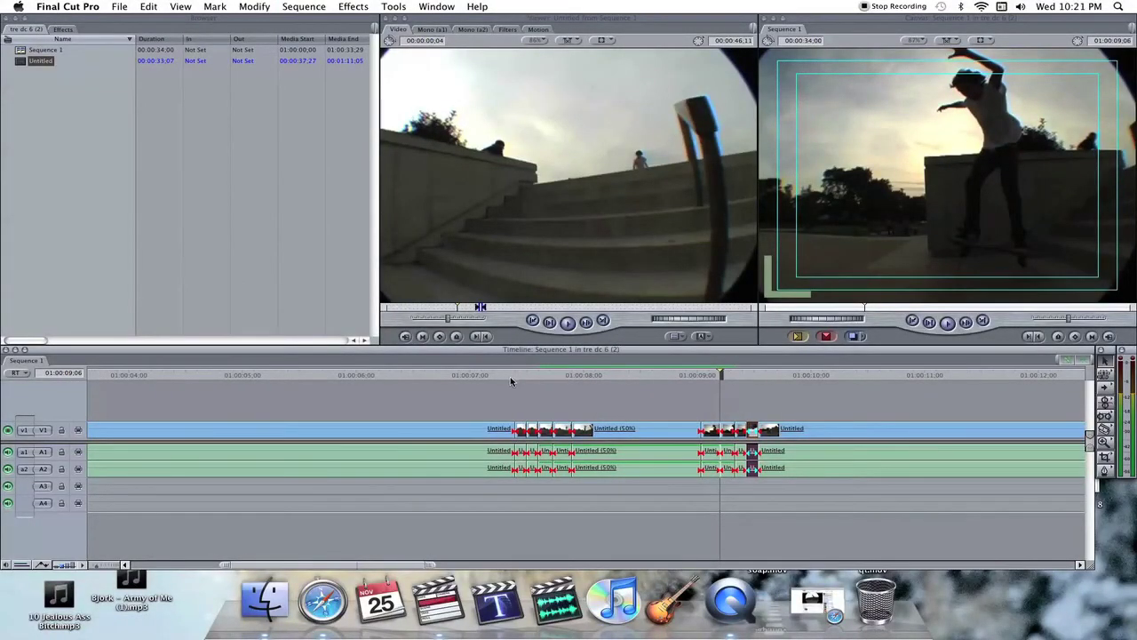
{"action": "left_click", "coordinate": [604, 387]}
{"action": "left_click_drag", "start_coordinate": [489, 375], "coordinate": [458, 374]}
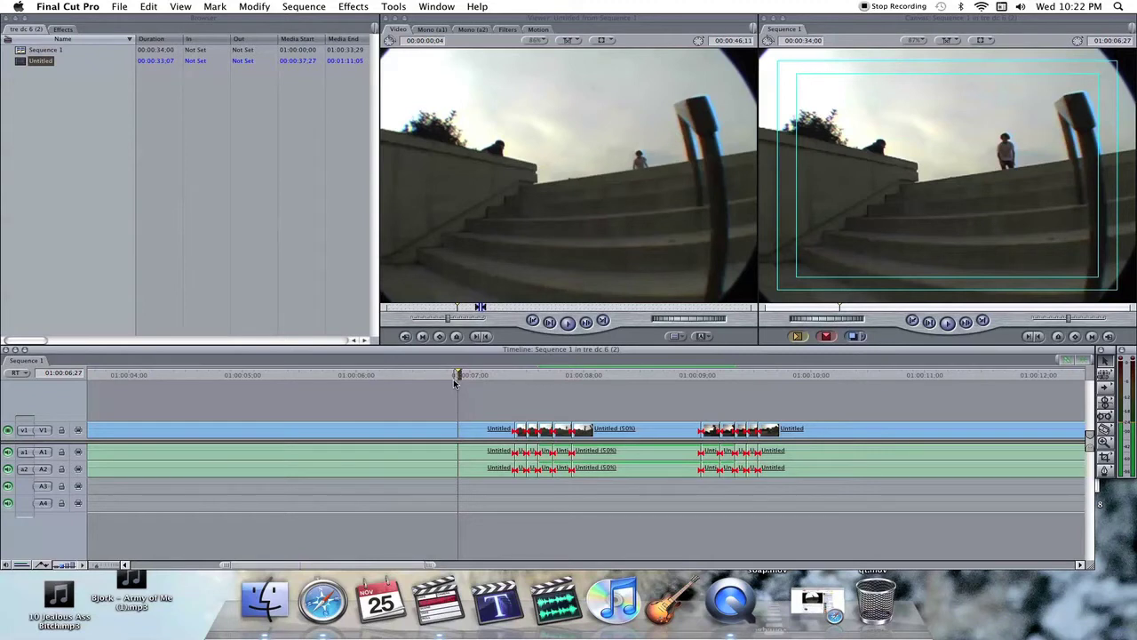
{"action": "left_click_drag", "start_coordinate": [455, 380], "coordinate": [412, 378]}
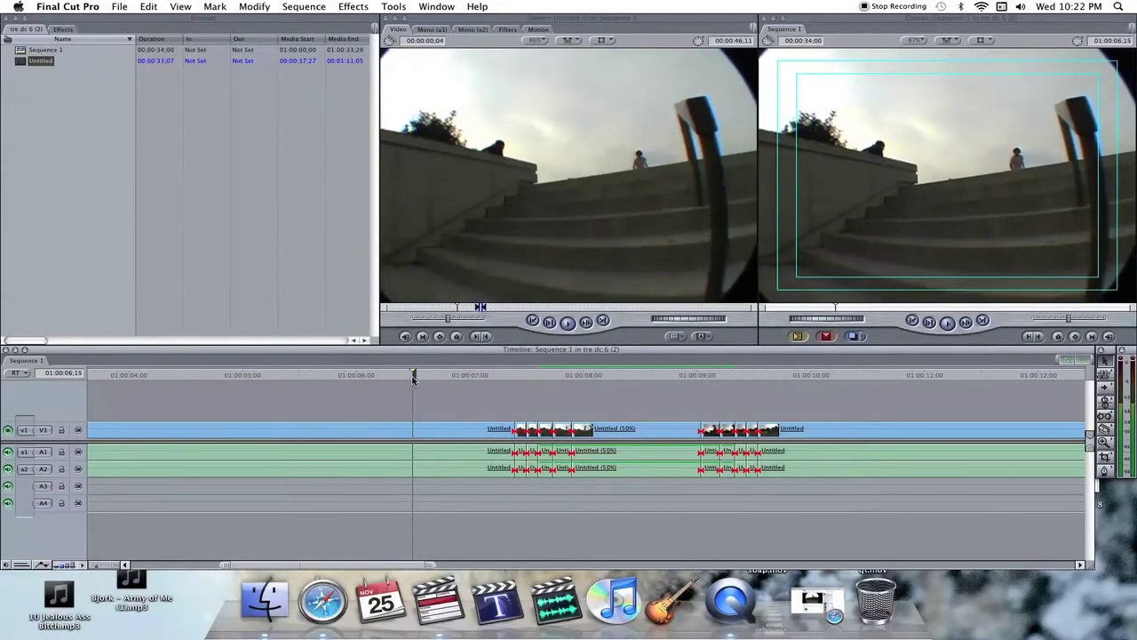
{"action": "key", "text": "space"}
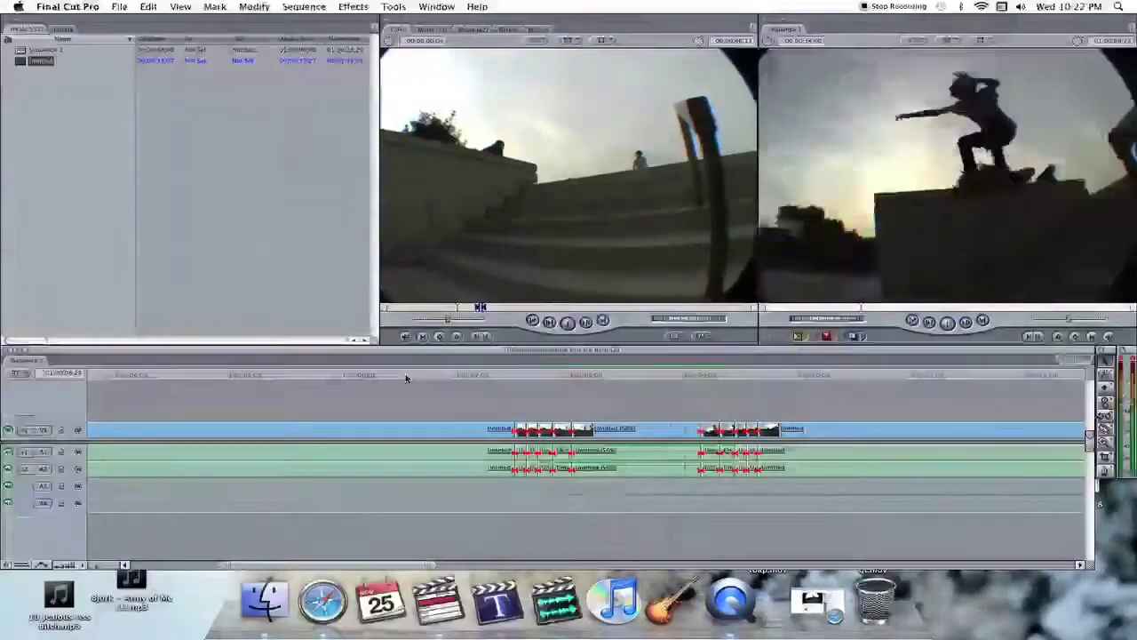
- Set the middle trick segment's speed to 55 percent and play the sequence again from before the ramp
{"action": "double_click", "coordinate": [618, 429]}
{"action": "key", "text": "super+j"}
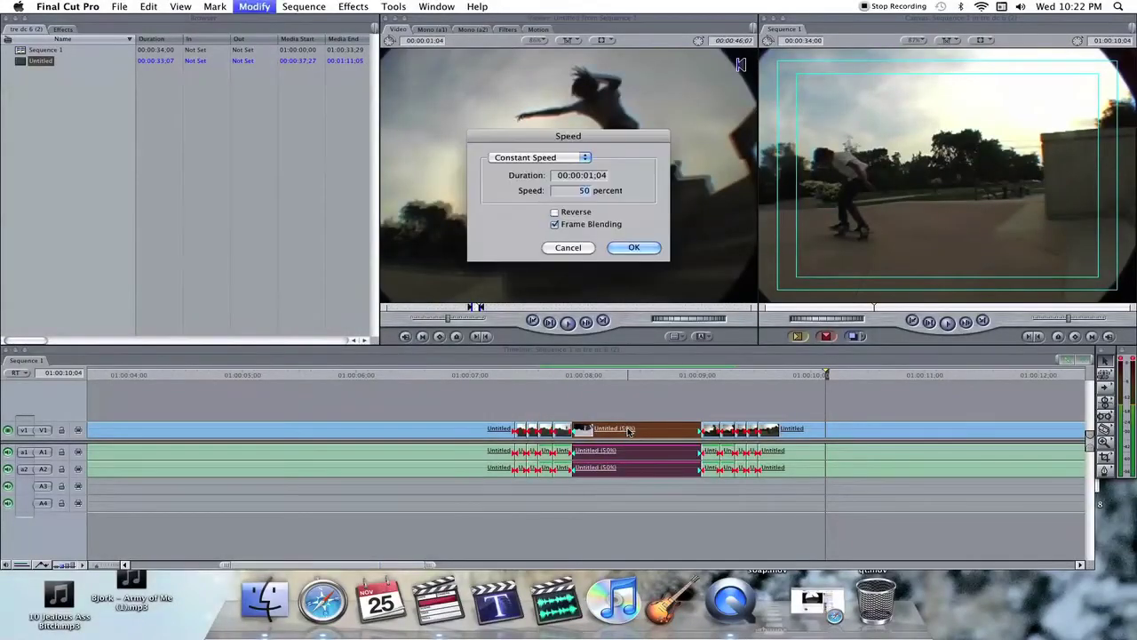
{"action": "type", "text": "55"}
{"action": "key", "text": "Return"}
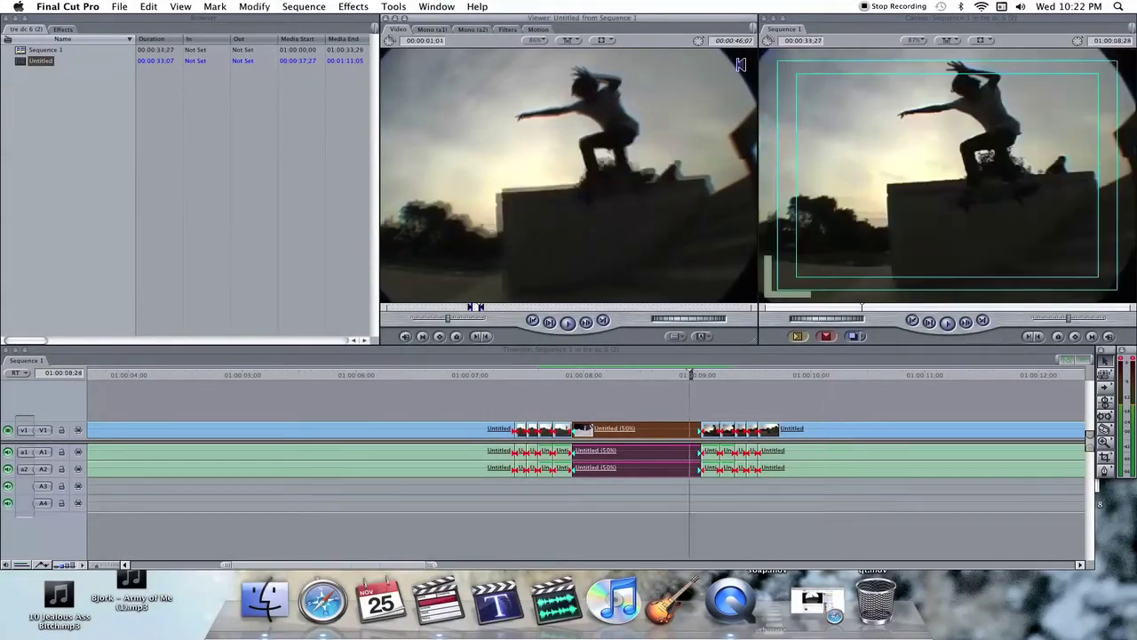
{"action": "left_click", "coordinate": [434, 373]}
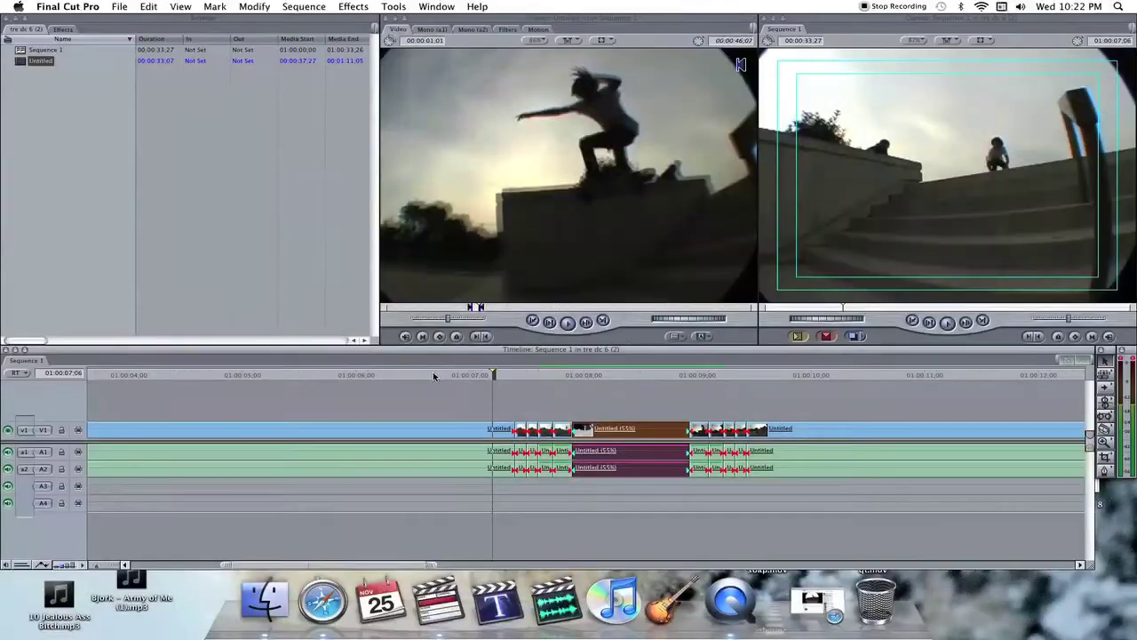
{"action": "key", "text": "space"}
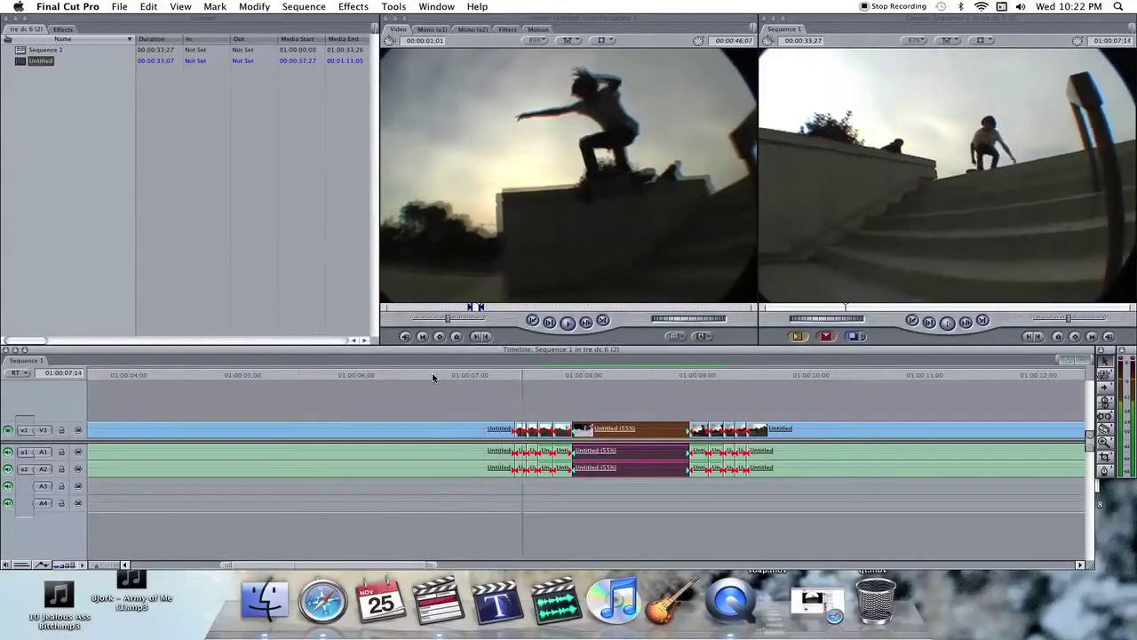